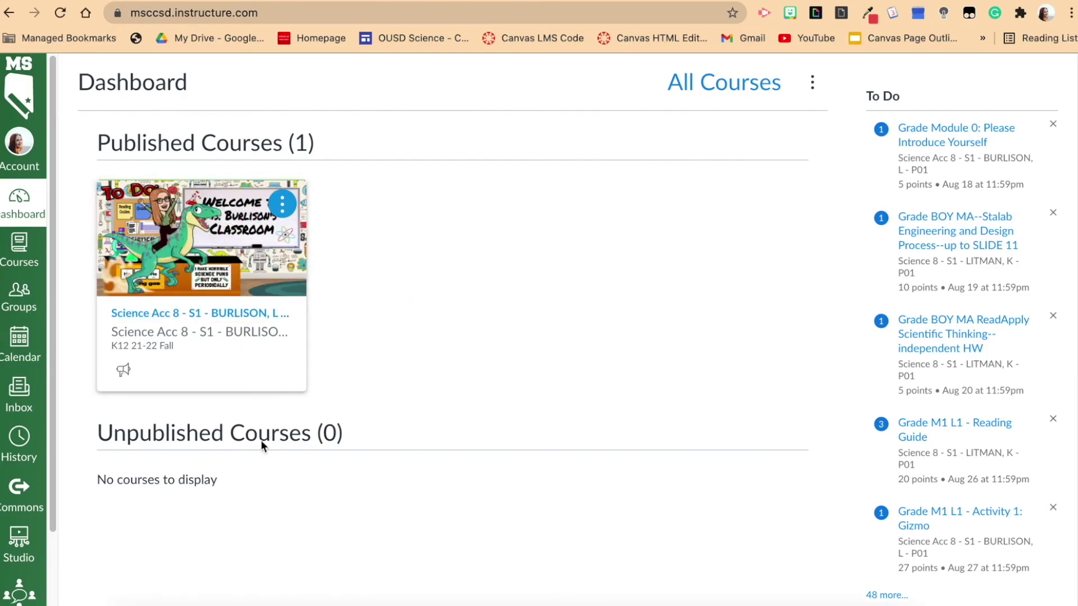
Open the Science Acc 8 course and view its Syllabus, Schedule, Quick Links and Parents sections, ending back on Home
{"action": "left_click", "coordinate": [221, 332]}
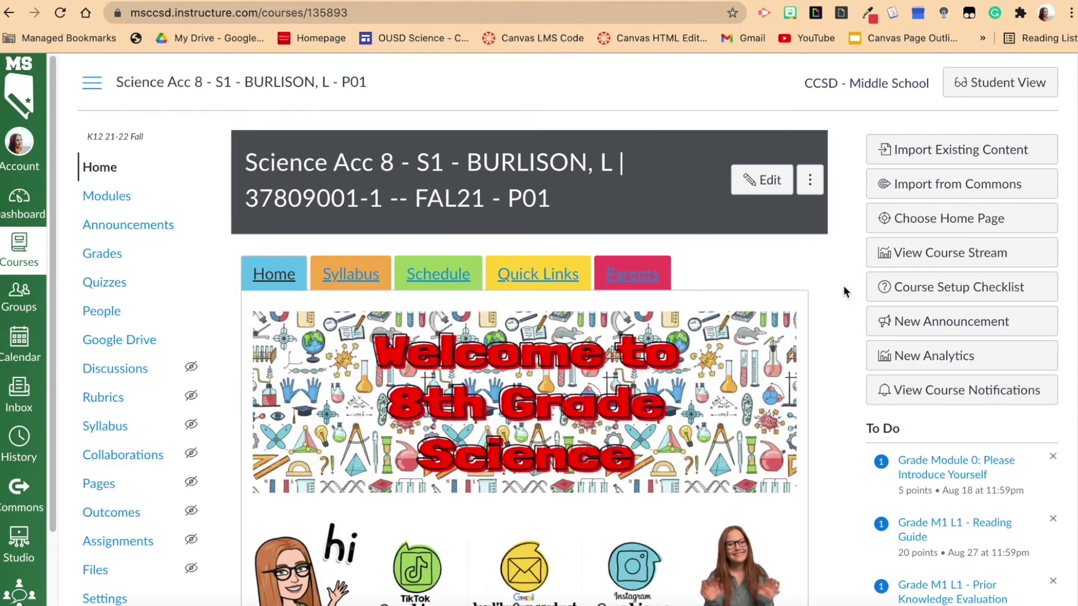
{"action": "scroll", "coordinate": [1061, 192], "scroll_direction": "down", "scroll_amount": 2}
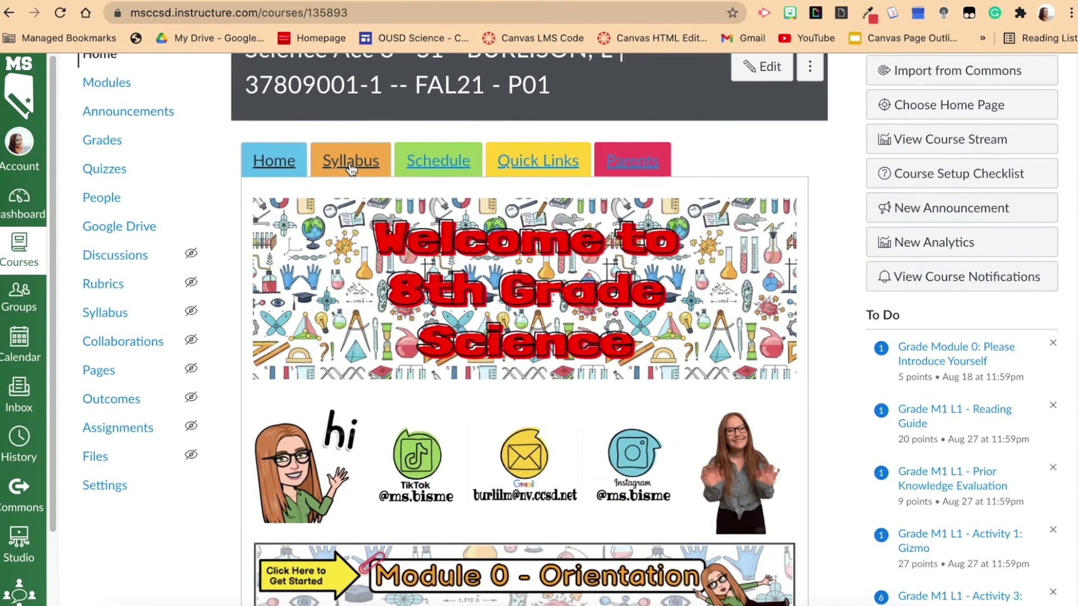
{"action": "left_click", "coordinate": [350, 166]}
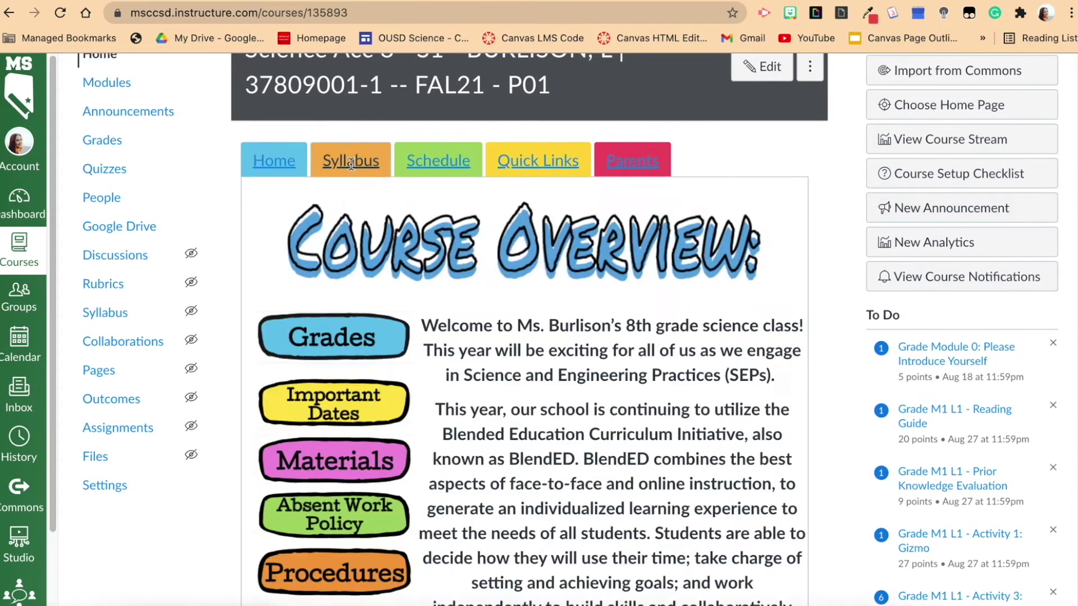
{"action": "left_click", "coordinate": [434, 161]}
{"action": "left_click", "coordinate": [552, 150]}
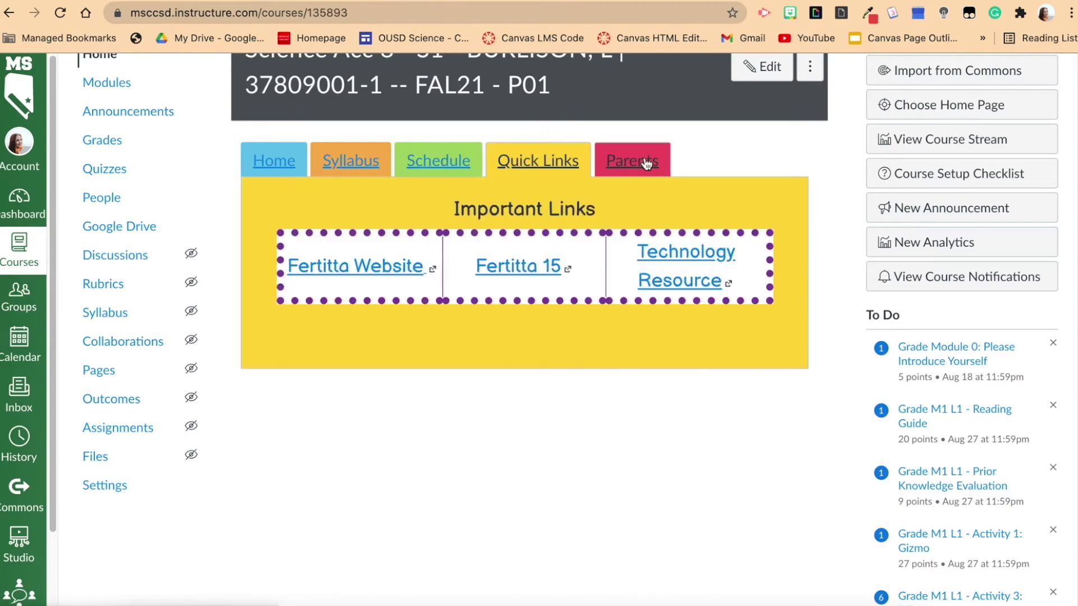
{"action": "left_click", "coordinate": [645, 157]}
{"action": "left_click", "coordinate": [283, 161]}
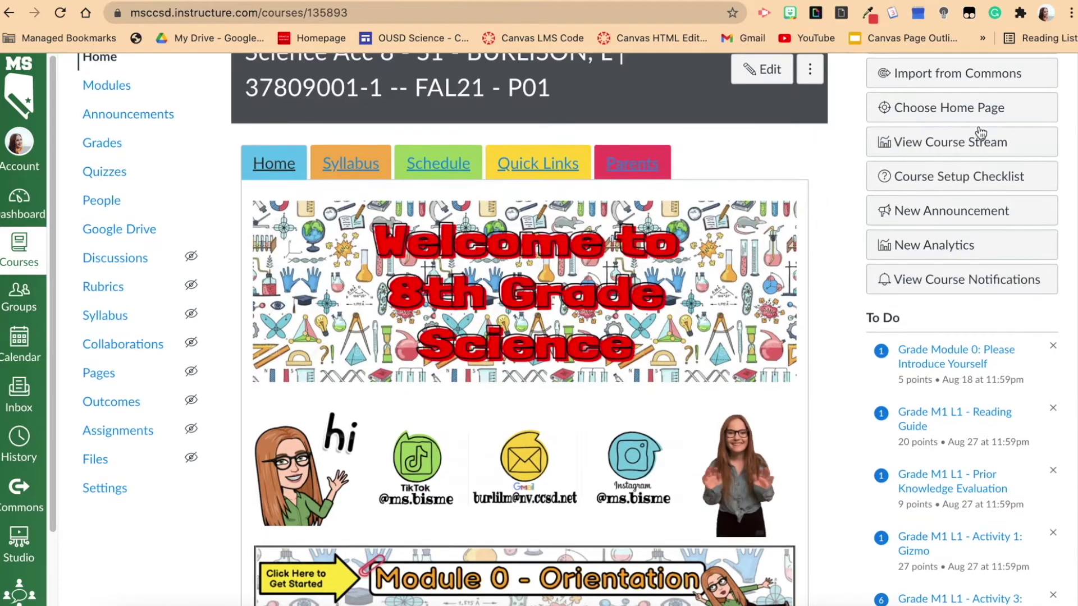
Look through the course home page's welcome banner, contact icons, module buttons and animated classroom scene
{"action": "scroll", "coordinate": [1055, 248], "scroll_direction": "down", "scroll_amount": 4}
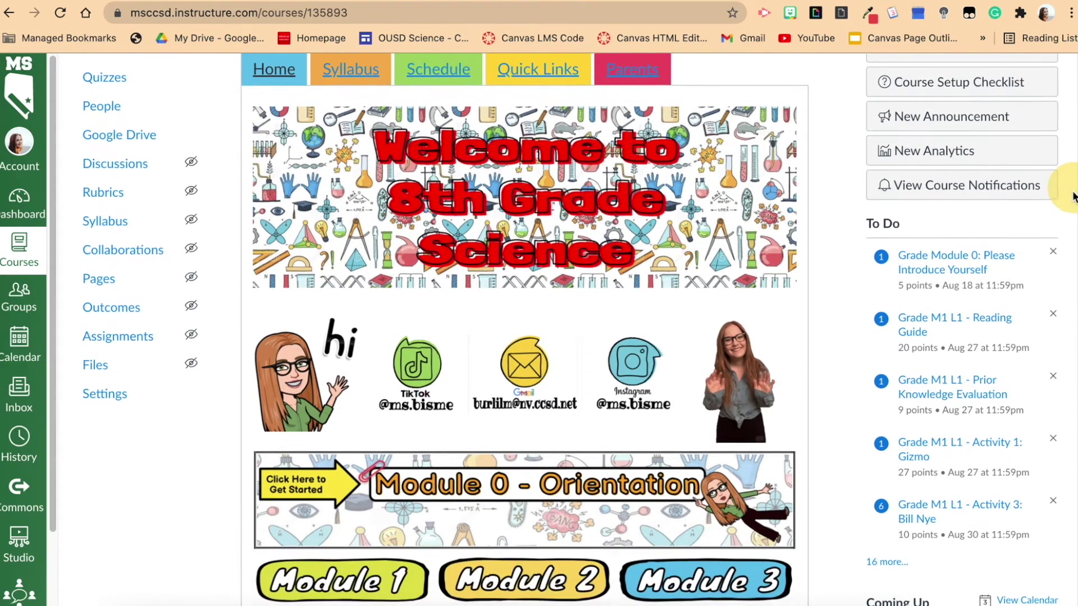
{"action": "scroll", "coordinate": [1054, 249], "scroll_direction": "down", "scroll_amount": 2}
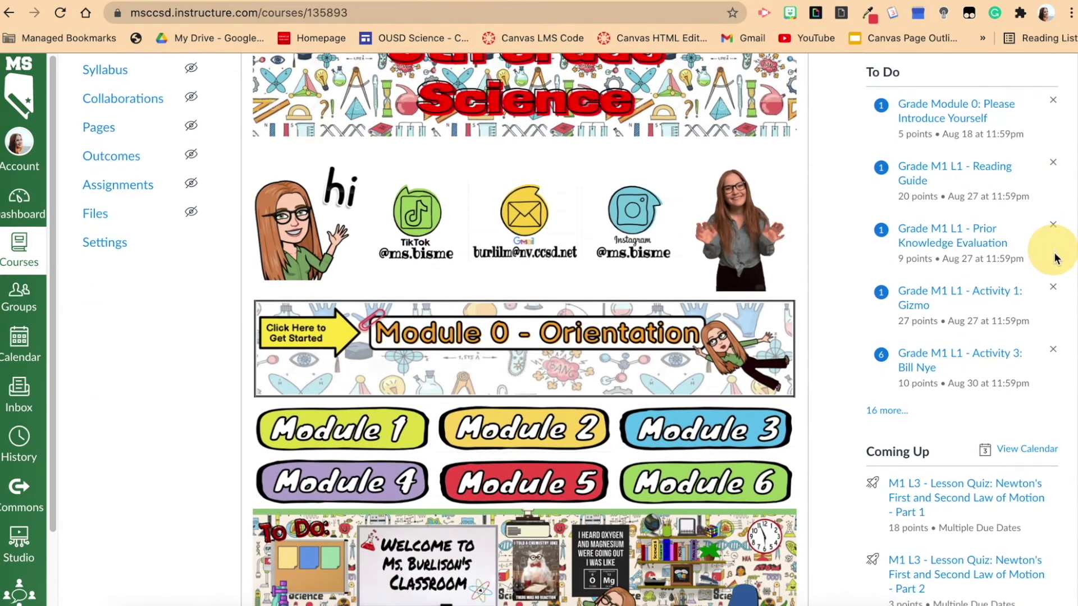
{"action": "scroll", "coordinate": [1054, 270], "scroll_direction": "down", "scroll_amount": 1}
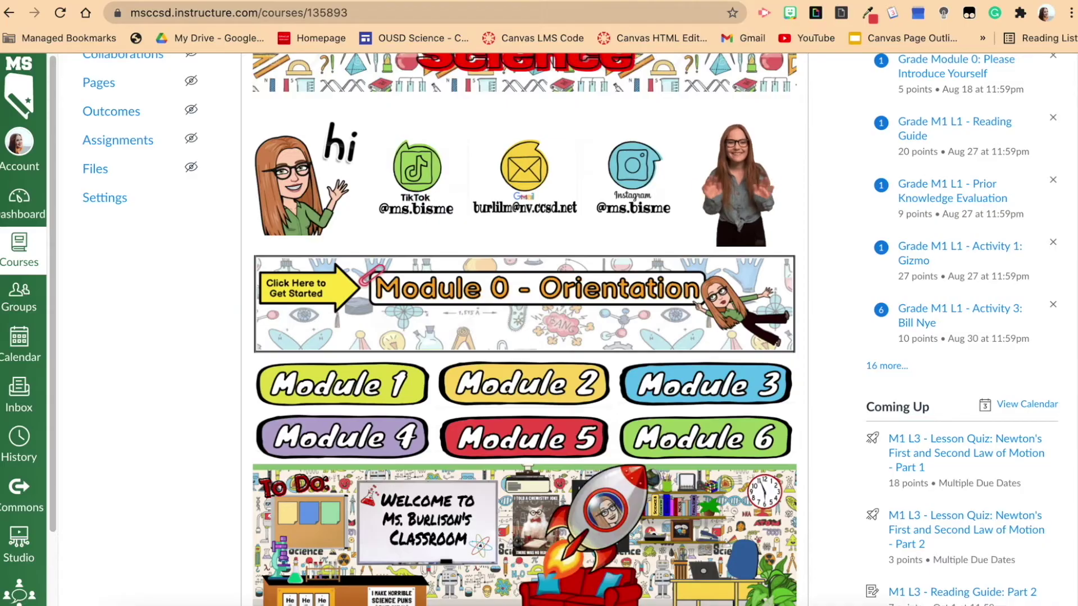
{"action": "scroll", "coordinate": [1072, 219], "scroll_direction": "down", "scroll_amount": 1}
{"action": "scroll", "coordinate": [1072, 224], "scroll_direction": "down", "scroll_amount": 2}
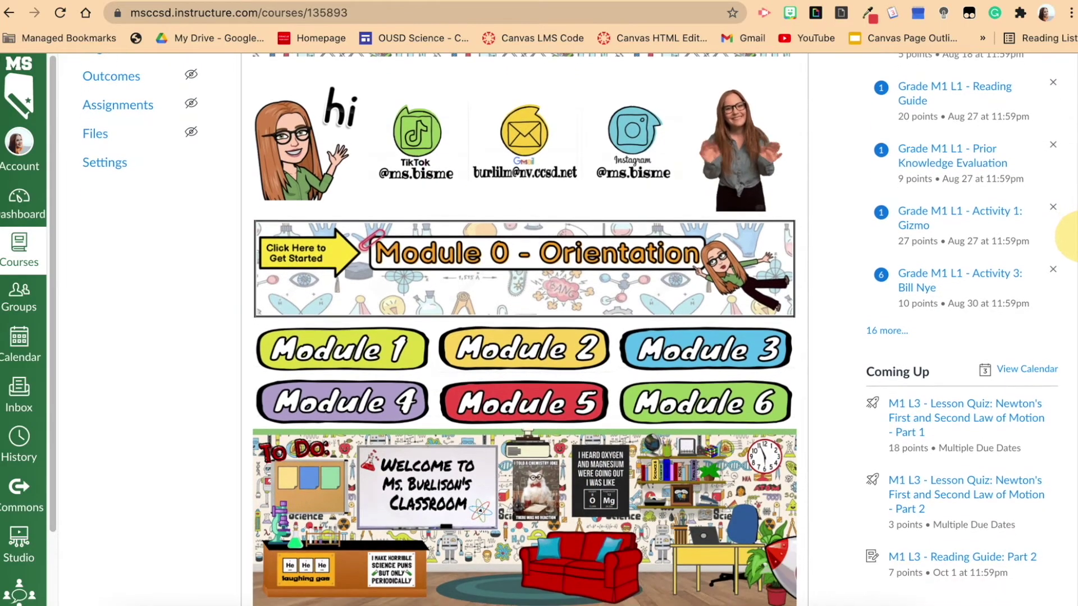
{"action": "scroll", "coordinate": [863, 245], "scroll_direction": "down", "scroll_amount": 3}
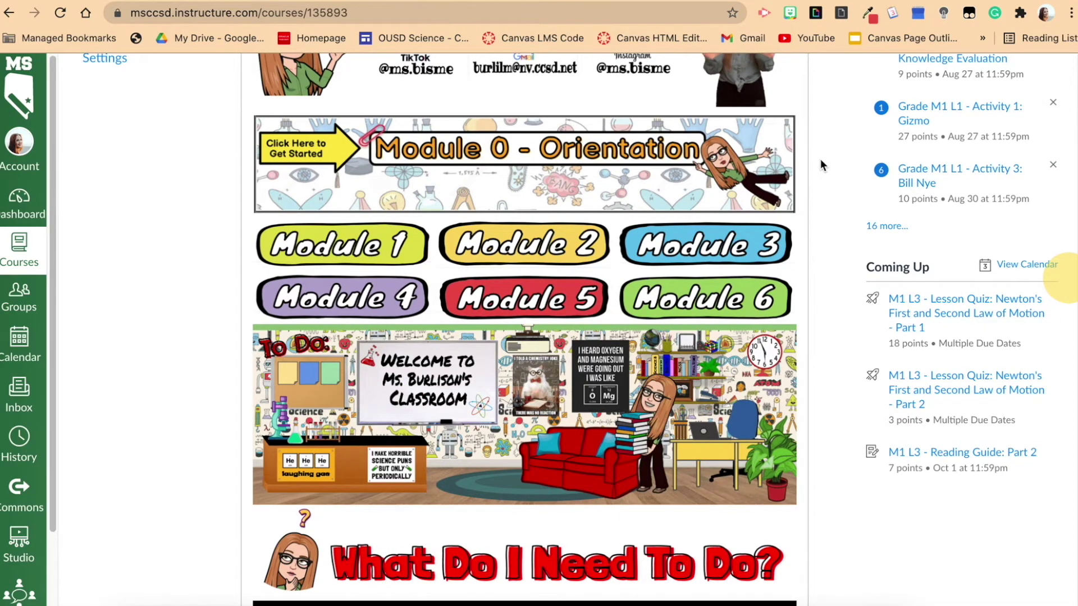
{"action": "scroll", "coordinate": [820, 159], "scroll_direction": "up", "scroll_amount": 1}
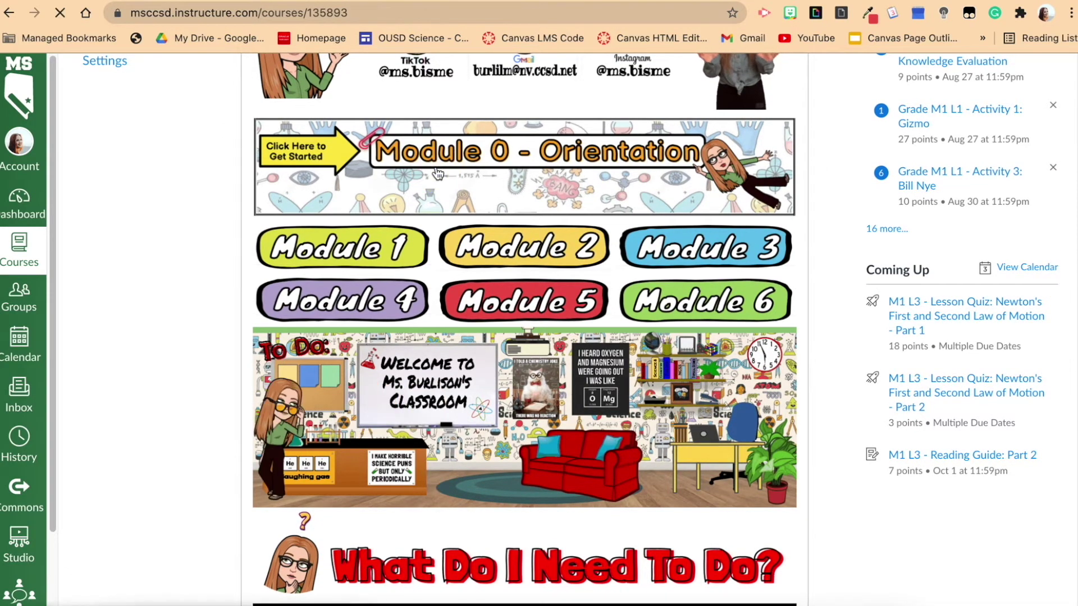
Open the Module 0 - Orientation page from the home page banner and look over its outline
{"action": "left_click", "coordinate": [438, 173]}
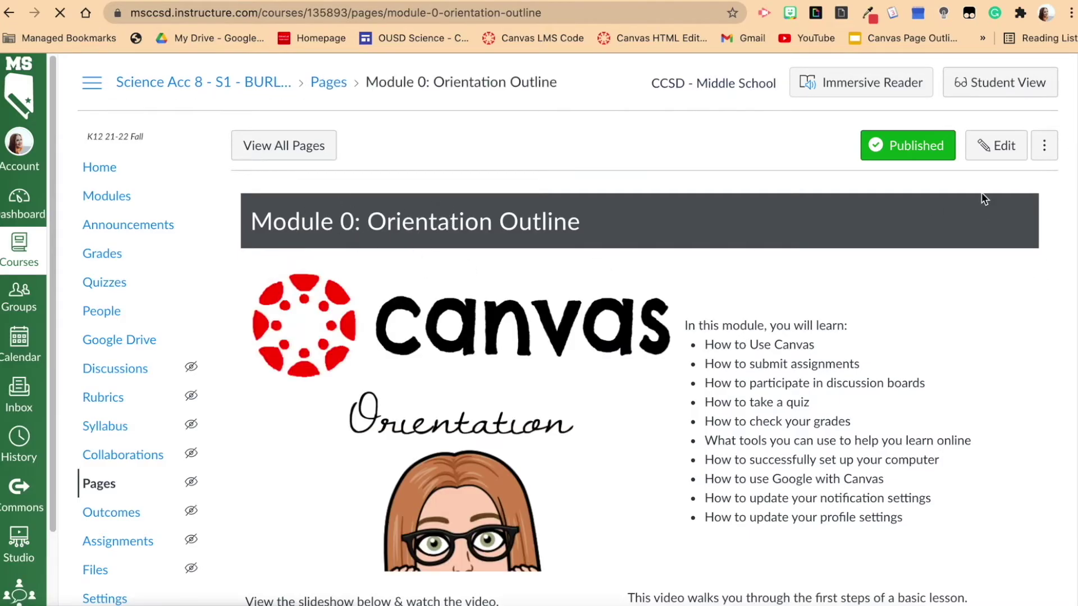
{"action": "scroll", "coordinate": [1070, 252], "scroll_direction": "down", "scroll_amount": 4}
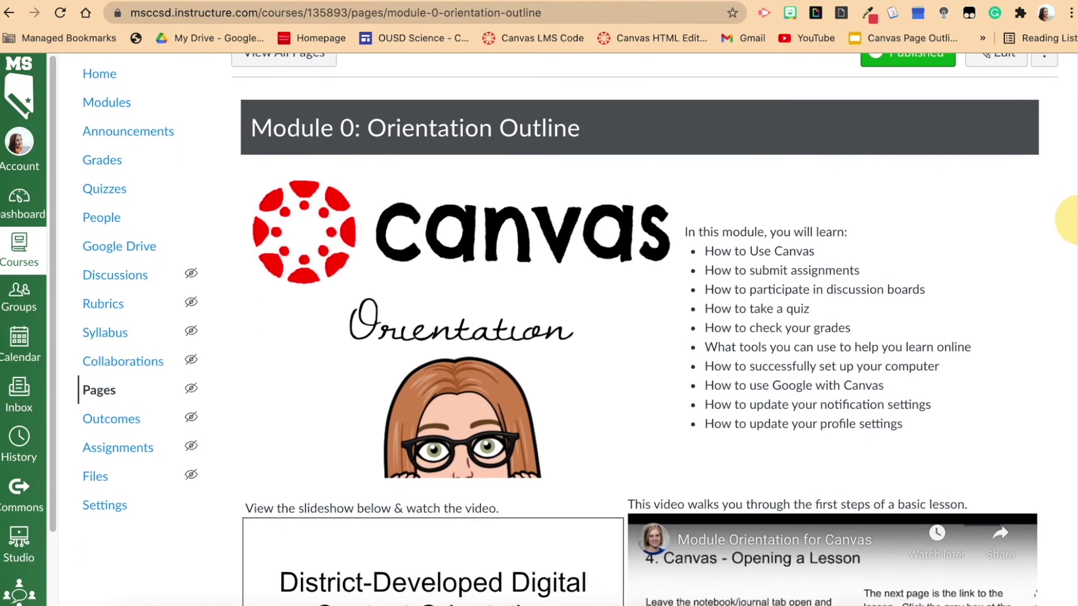
{"action": "scroll", "coordinate": [1069, 297], "scroll_direction": "up", "scroll_amount": 4}
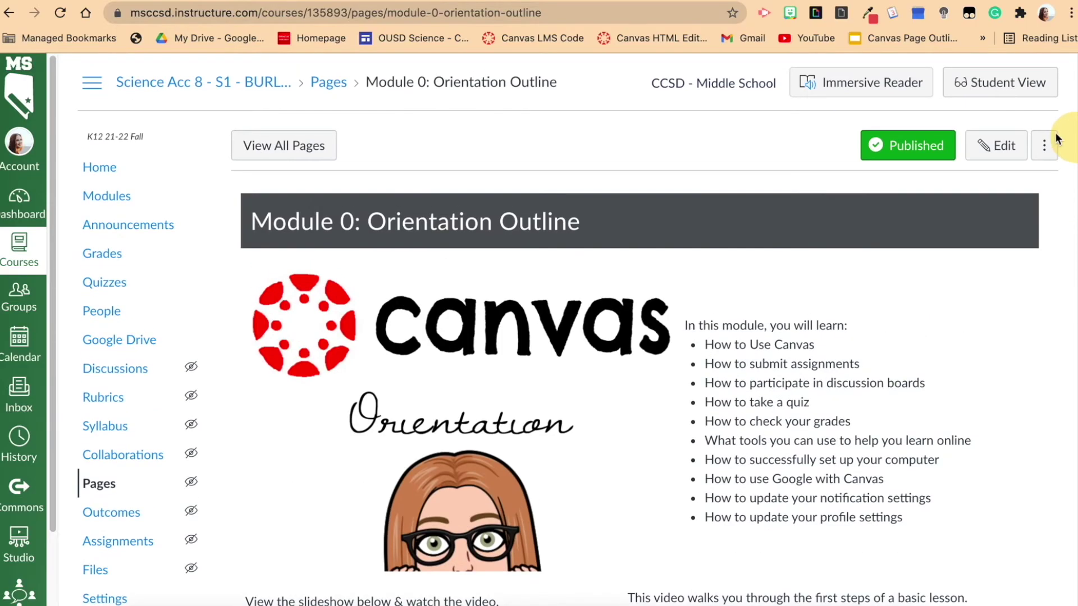
Go to the course's module list, expand Module 0: About Canvas Course and review its items
{"action": "left_click", "coordinate": [106, 196]}
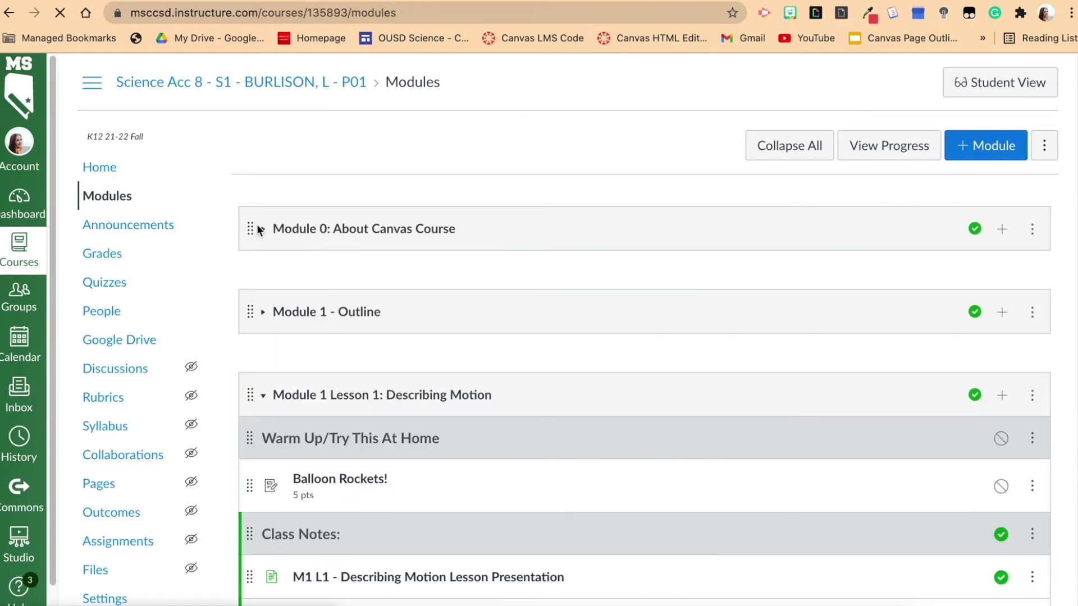
{"action": "scroll", "coordinate": [255, 230], "scroll_direction": "down", "scroll_amount": 3}
{"action": "scroll", "coordinate": [336, 212], "scroll_direction": "up", "scroll_amount": 3}
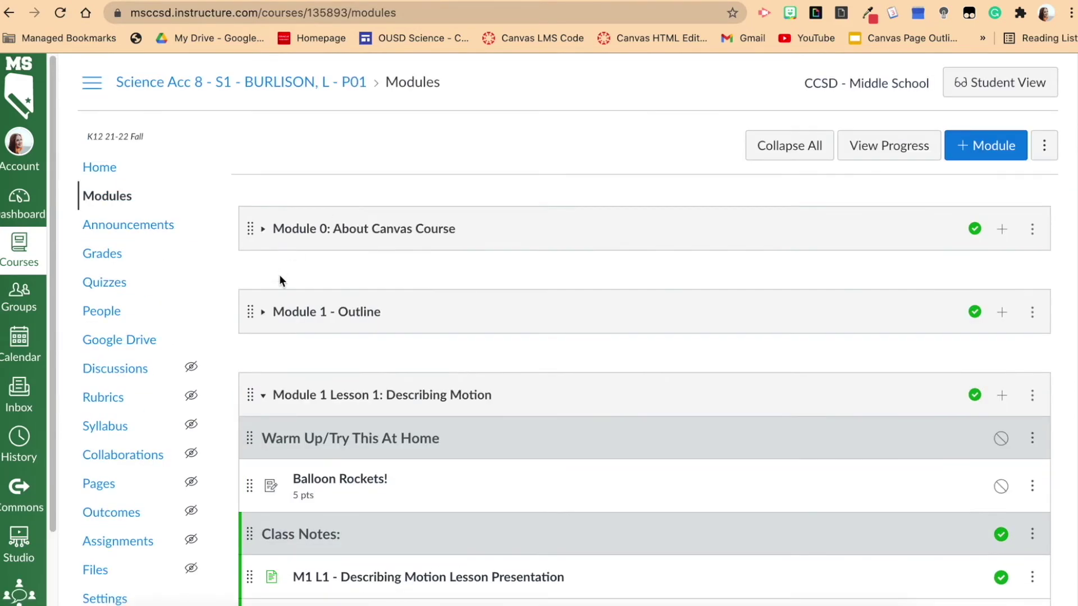
{"action": "left_click", "coordinate": [261, 230]}
{"action": "scroll", "coordinate": [335, 328], "scroll_direction": "down", "scroll_amount": 3}
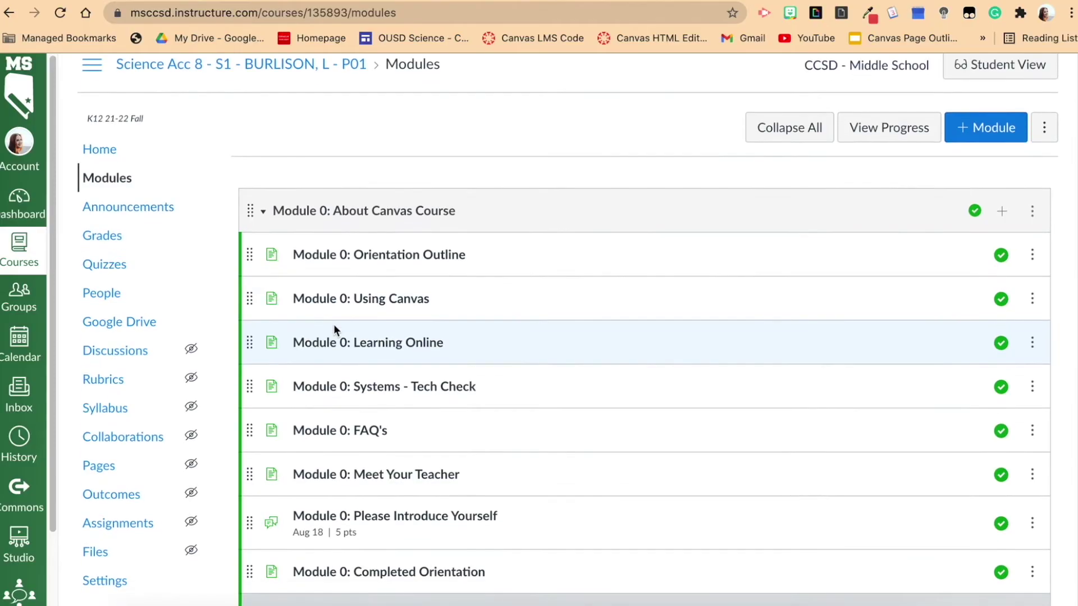
{"action": "scroll", "coordinate": [335, 328], "scroll_direction": "up", "scroll_amount": 2}
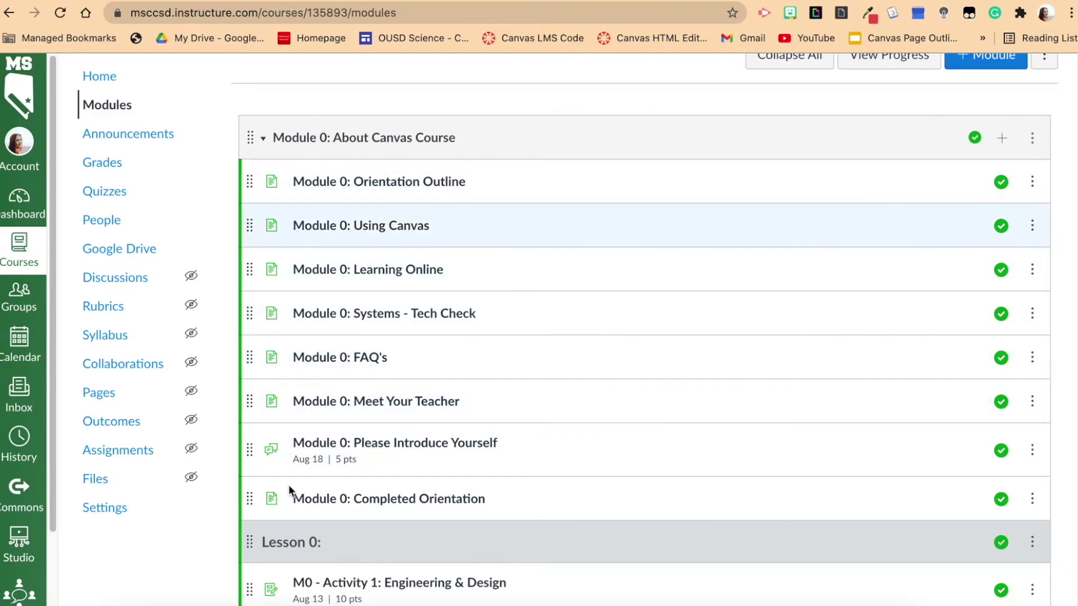
{"action": "scroll", "coordinate": [227, 200], "scroll_direction": "up", "scroll_amount": 2}
Return to the course home page, open the Module 1 outline and follow it to the Lesson 3 module
{"action": "left_click", "coordinate": [101, 168]}
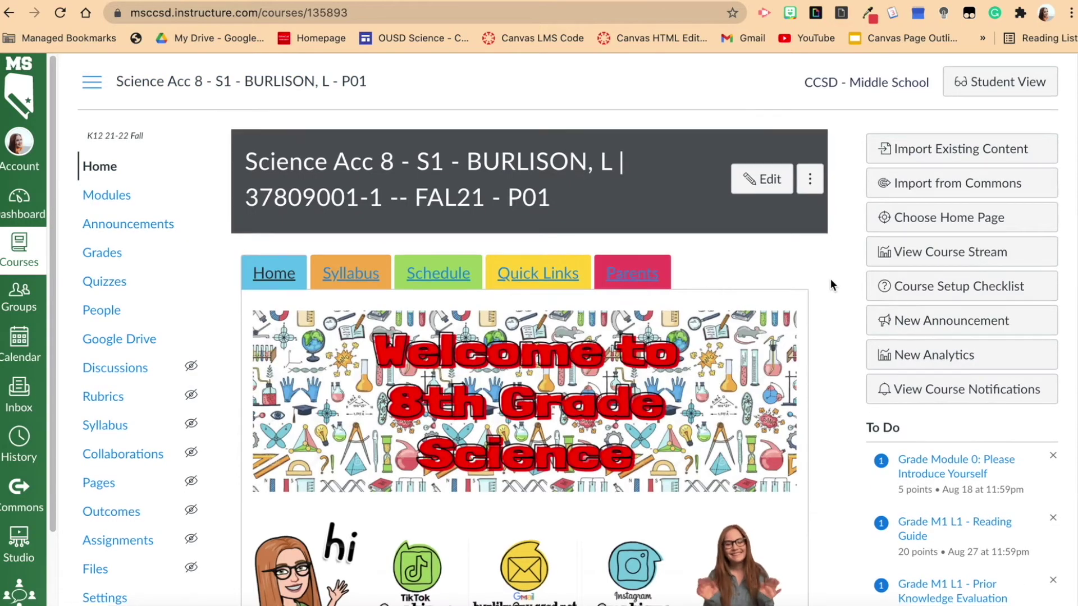
{"action": "scroll", "coordinate": [833, 278], "scroll_direction": "down", "scroll_amount": 8}
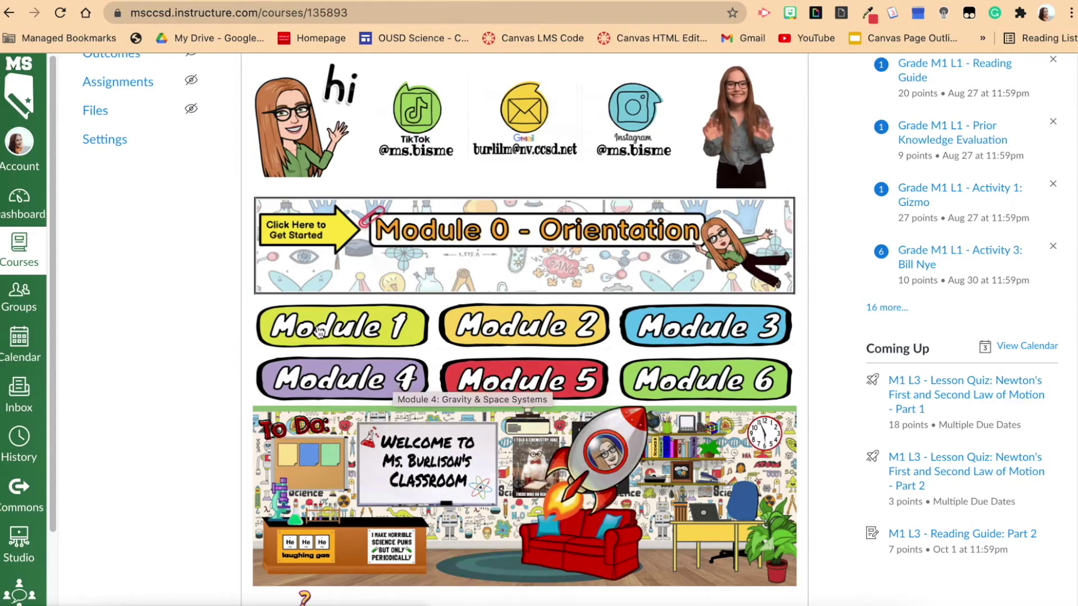
{"action": "scroll", "coordinate": [225, 312], "scroll_direction": "down", "scroll_amount": 1}
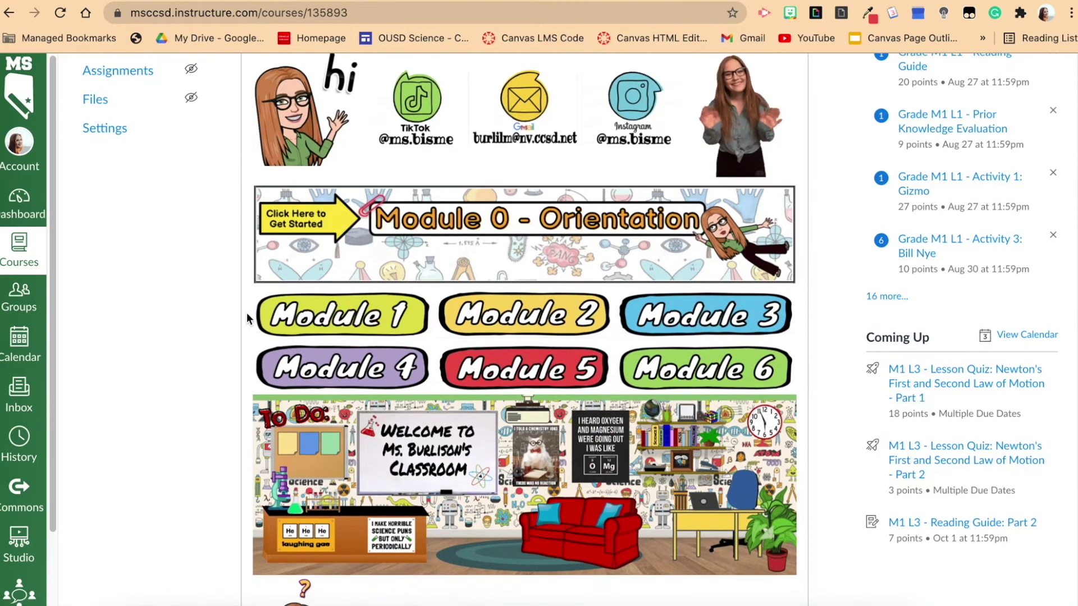
{"action": "left_click", "coordinate": [346, 313]}
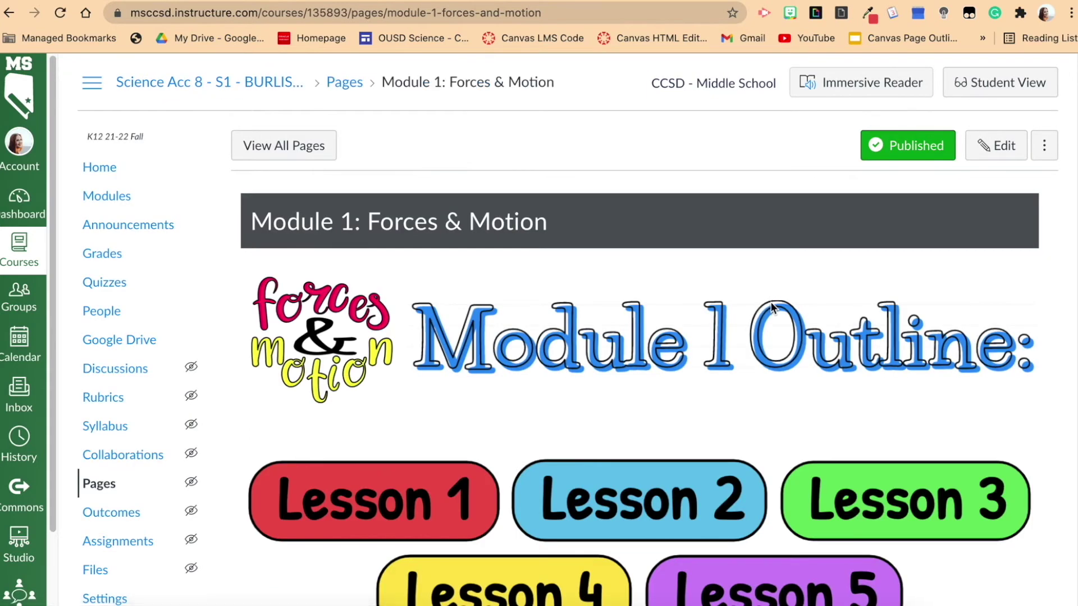
{"action": "scroll", "coordinate": [770, 306], "scroll_direction": "down", "scroll_amount": 2}
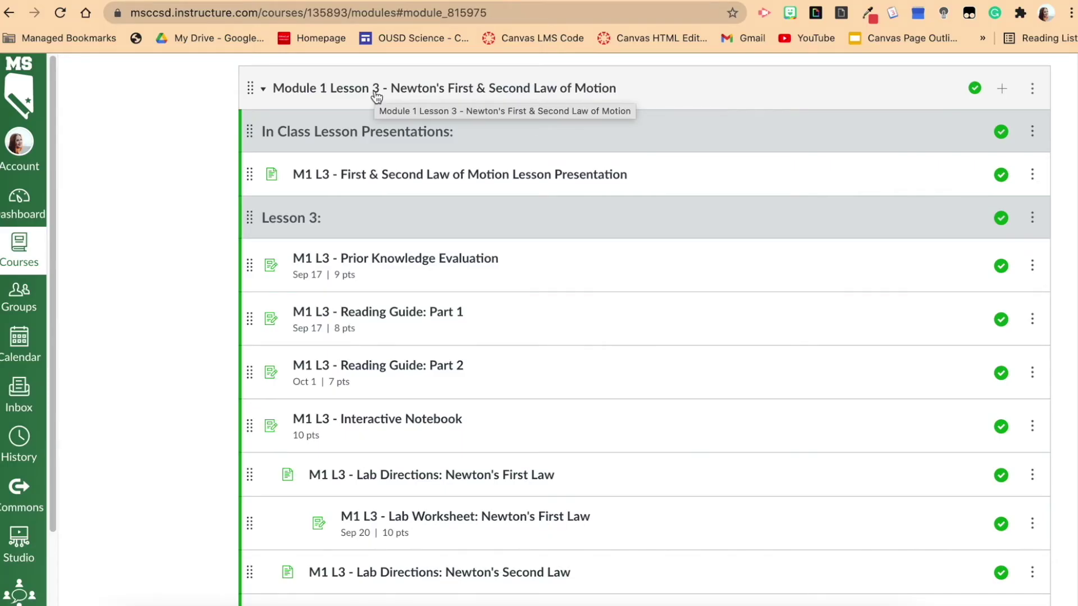
Look back over the Module 1 lessons and collapse all modules in the list
{"action": "scroll", "coordinate": [393, 168], "scroll_direction": "down", "scroll_amount": 1}
{"action": "scroll", "coordinate": [436, 214], "scroll_direction": "up", "scroll_amount": 11}
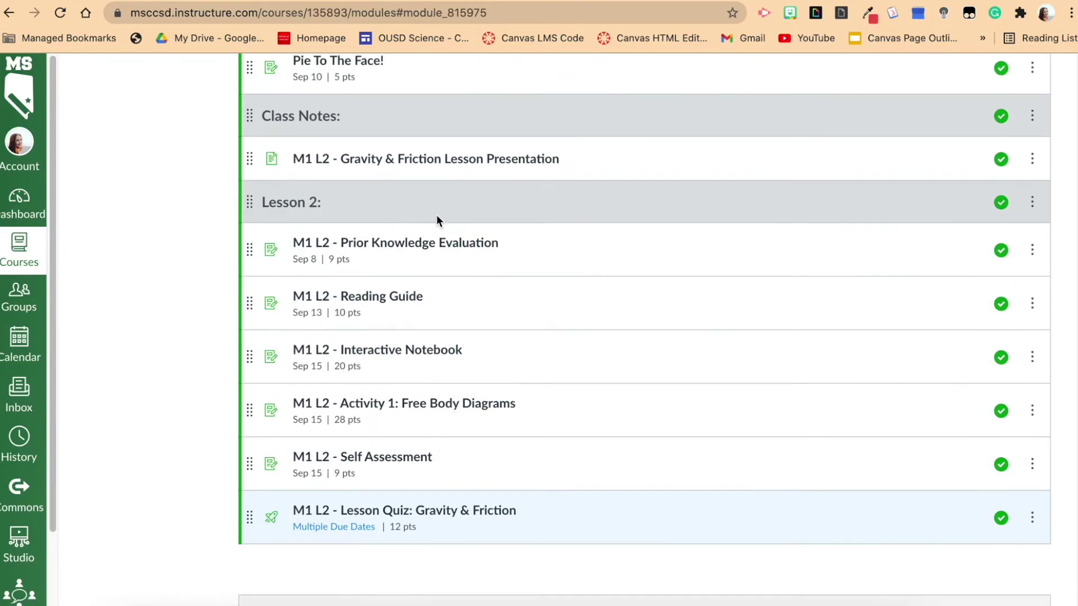
{"action": "scroll", "coordinate": [438, 218], "scroll_direction": "up", "scroll_amount": 20}
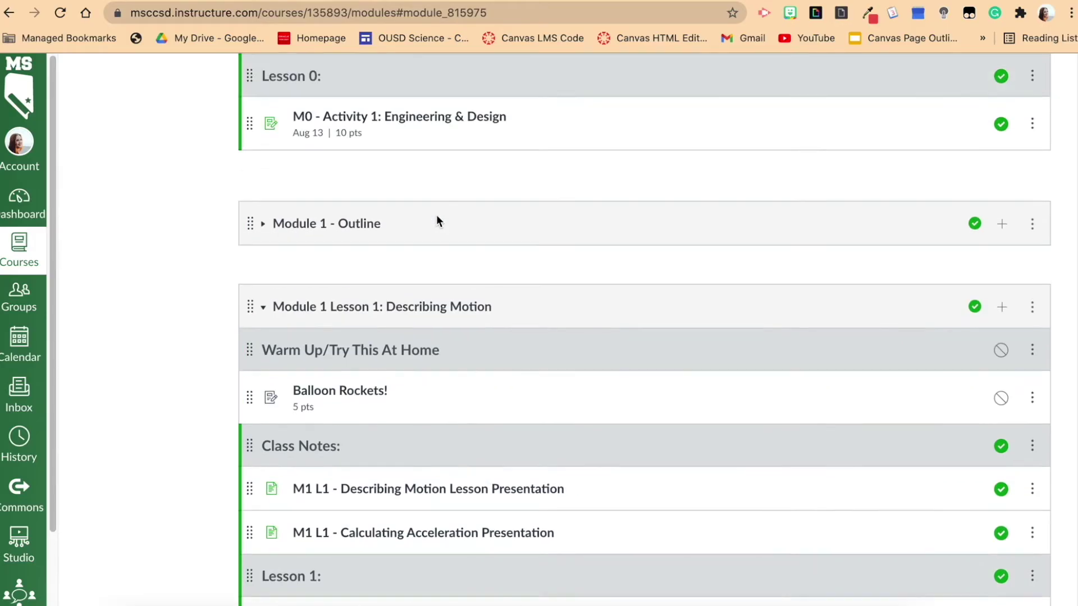
{"action": "scroll", "coordinate": [437, 219], "scroll_direction": "up", "scroll_amount": 15}
{"action": "left_click", "coordinate": [788, 131]}
{"action": "scroll", "coordinate": [332, 472], "scroll_direction": "down", "scroll_amount": 5}
{"action": "scroll", "coordinate": [405, 361], "scroll_direction": "up", "scroll_amount": 4}
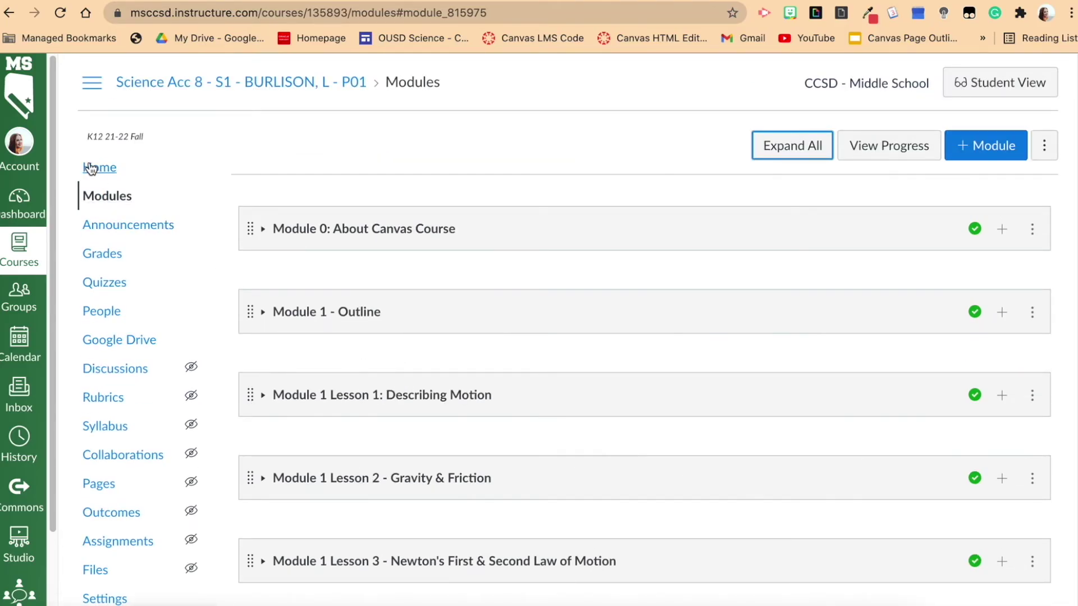
Return to the course home page and bring up its "What Do I Need To Do?" section
{"action": "left_click", "coordinate": [91, 169]}
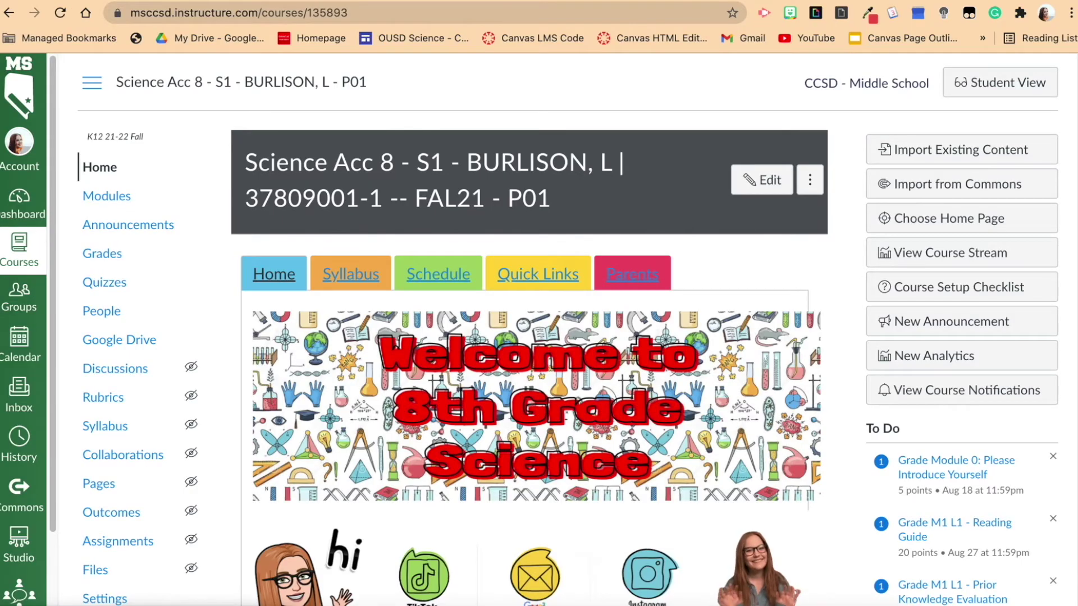
{"action": "scroll", "coordinate": [310, 397], "scroll_direction": "down", "scroll_amount": 10}
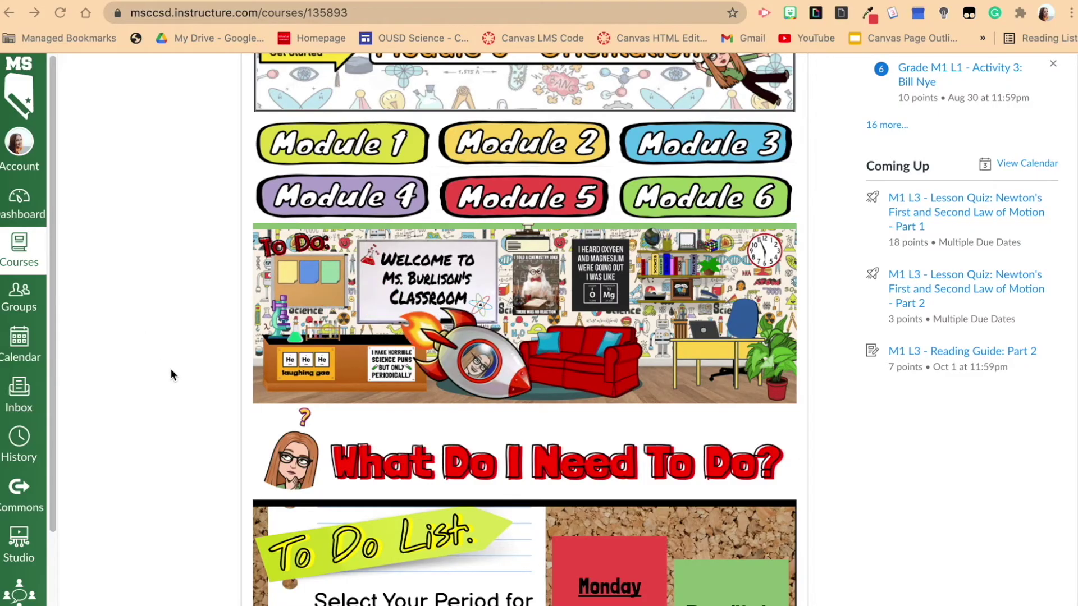
{"action": "scroll", "coordinate": [170, 368], "scroll_direction": "down", "scroll_amount": 1}
{"action": "scroll", "coordinate": [170, 368], "scroll_direction": "down", "scroll_amount": 4}
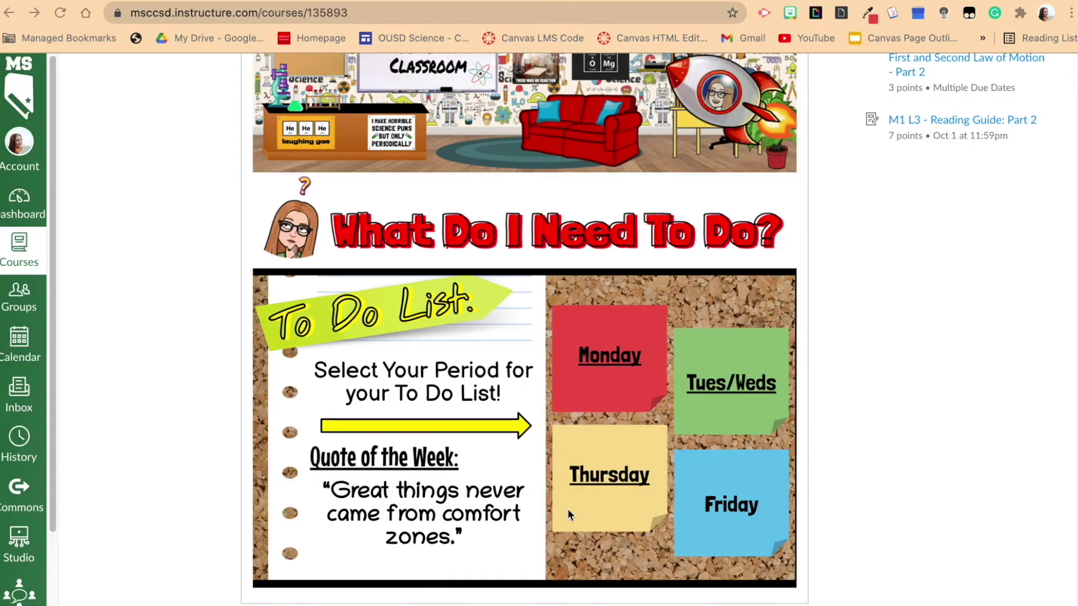
View the Monday, Tues/Weds, Thursday and Friday to-do lists and return to the To Do List main page
{"action": "left_click", "coordinate": [589, 361]}
{"action": "left_click", "coordinate": [733, 385]}
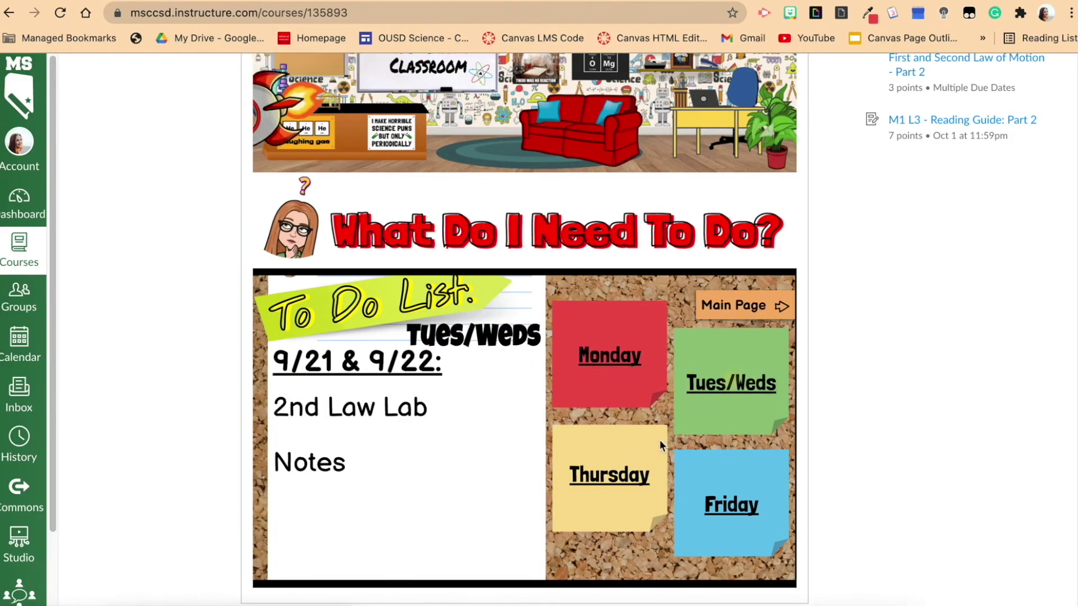
{"action": "left_click", "coordinate": [609, 475]}
{"action": "left_click", "coordinate": [737, 504]}
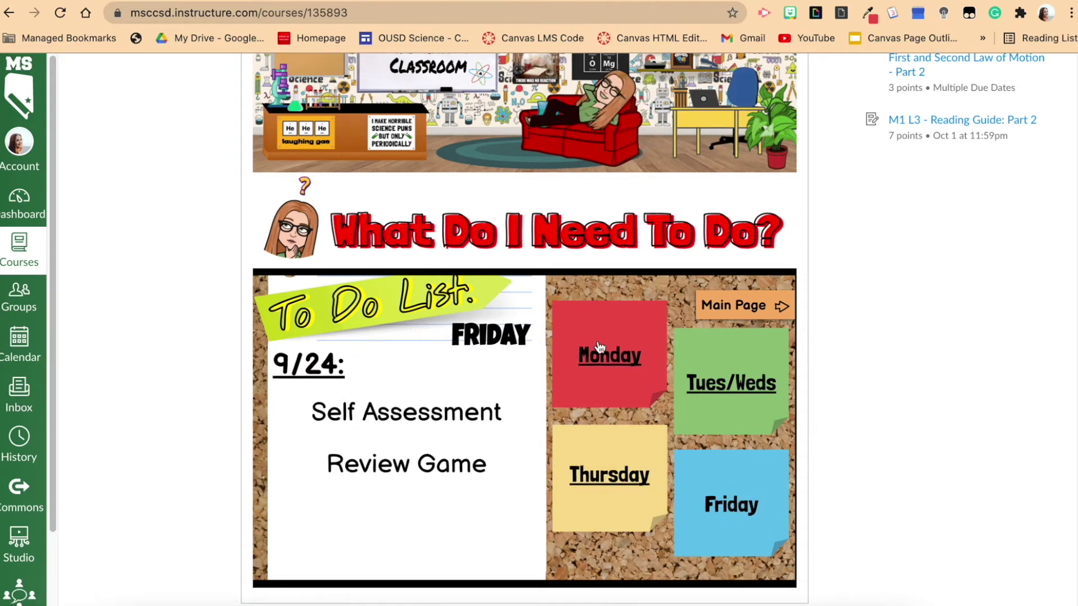
{"action": "left_click", "coordinate": [720, 305]}
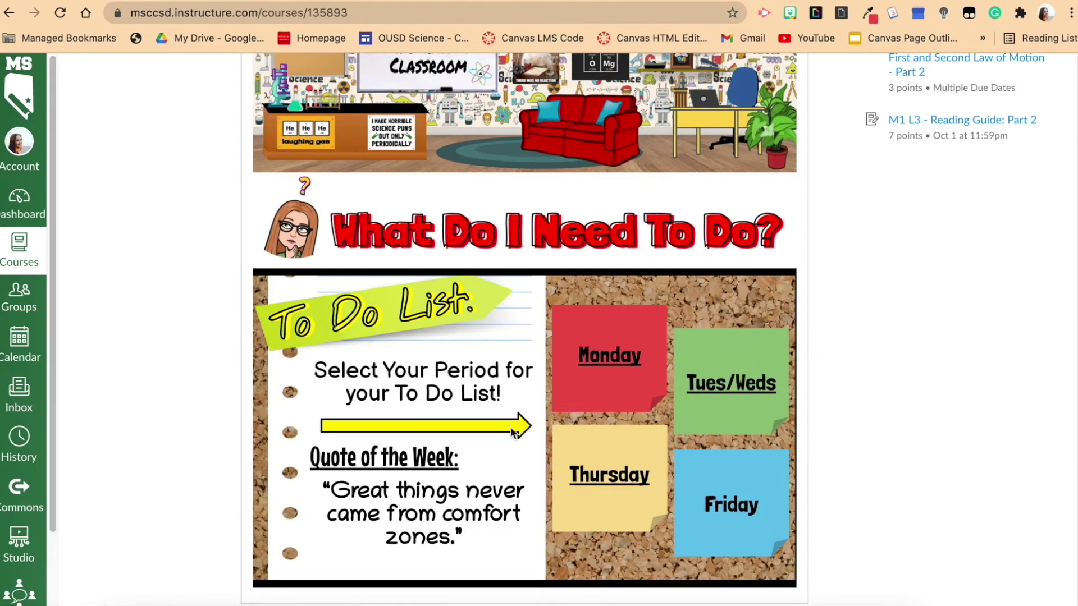
Review the Tues/Weds, Thursday and Friday to-do lists from the main page once more
{"action": "left_click", "coordinate": [732, 383]}
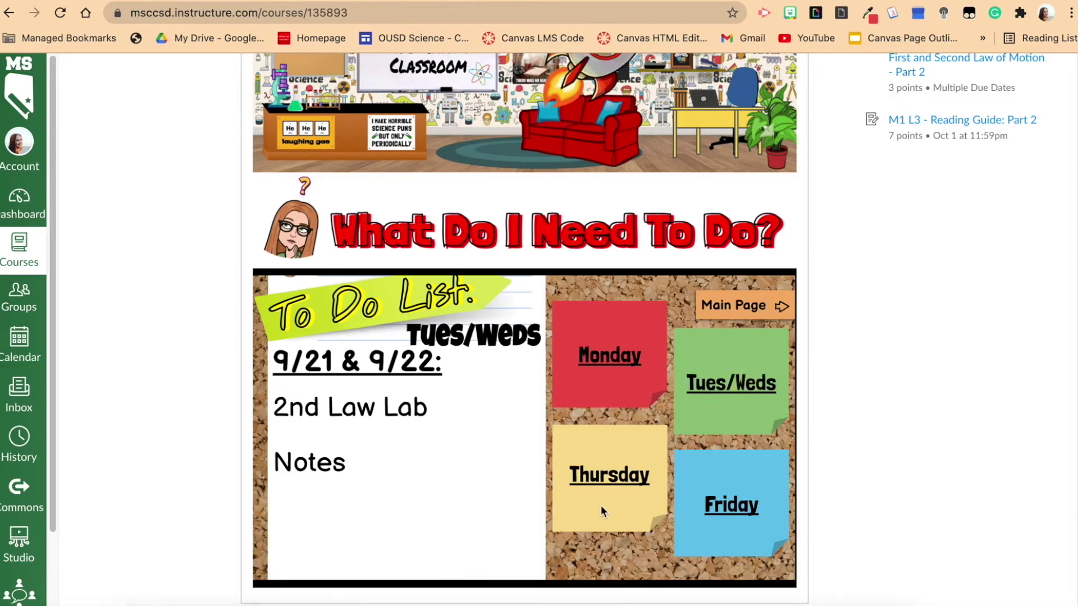
{"action": "left_click", "coordinate": [598, 481]}
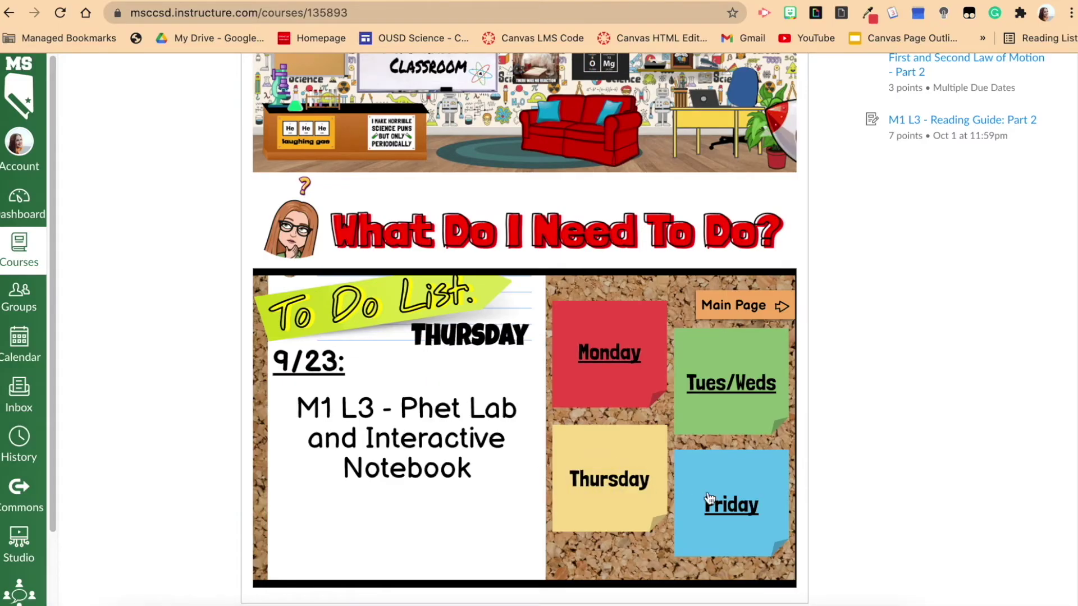
{"action": "left_click", "coordinate": [727, 509]}
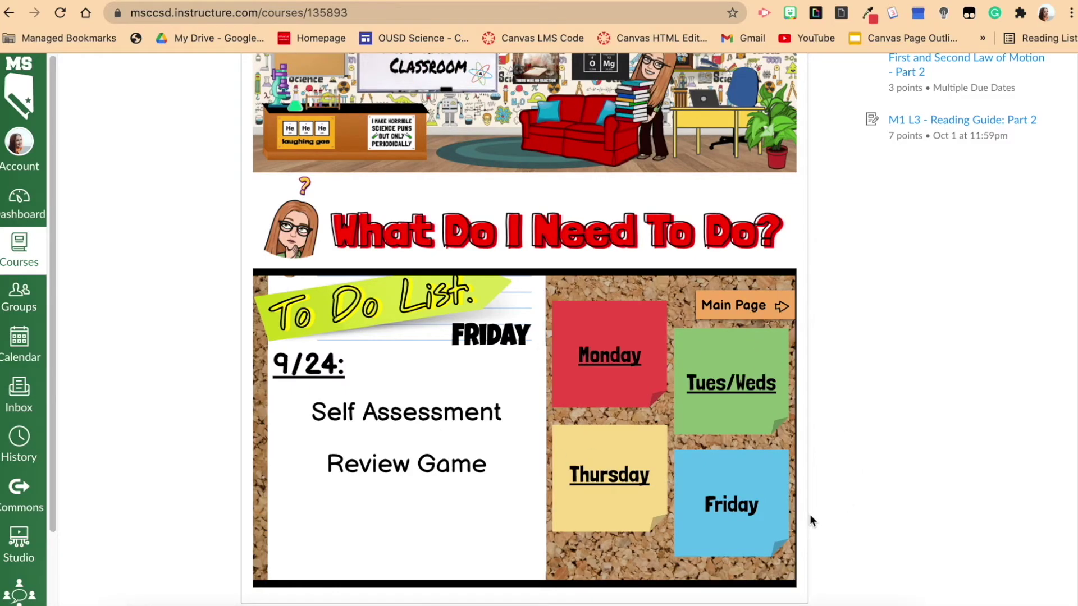
Return to the To Do List main page and look back over the course home page up to its header
{"action": "left_click", "coordinate": [751, 313]}
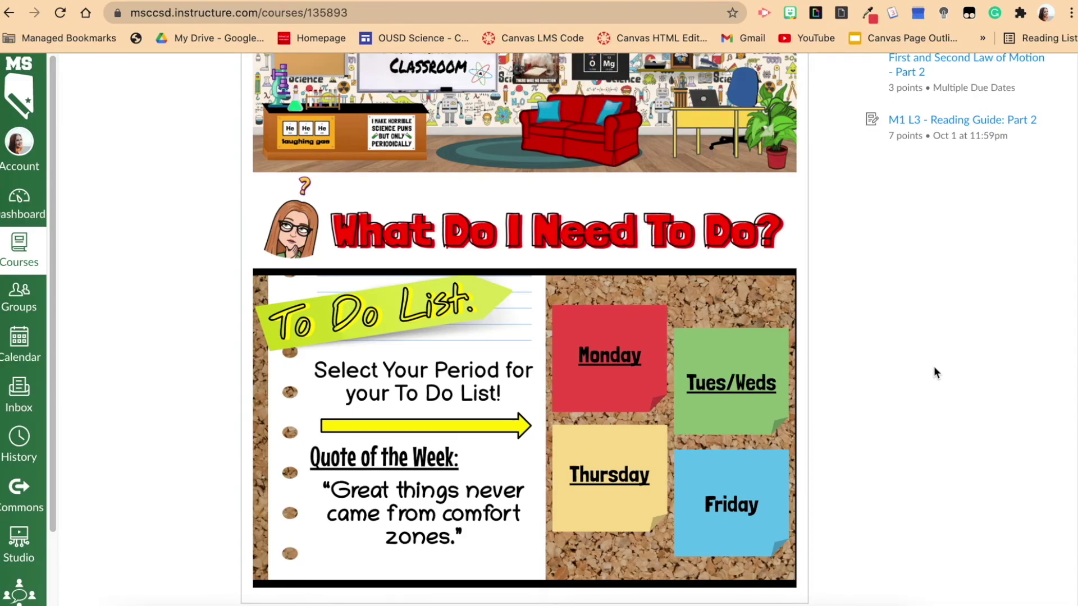
{"action": "scroll", "coordinate": [876, 344], "scroll_direction": "up", "scroll_amount": 4}
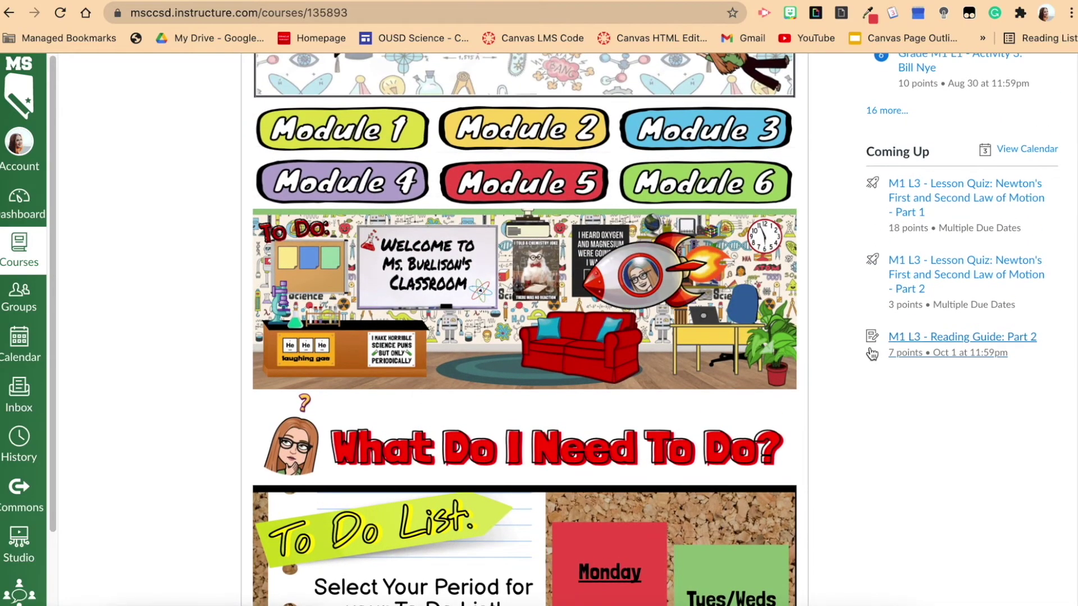
{"action": "scroll", "coordinate": [862, 360], "scroll_direction": "up", "scroll_amount": 1}
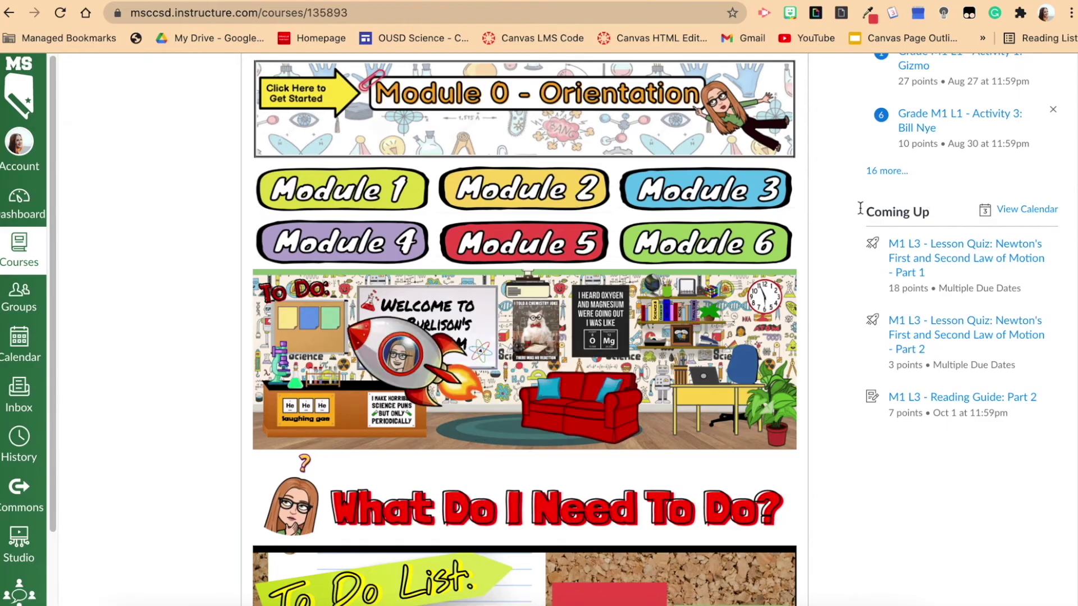
{"action": "scroll", "coordinate": [845, 210], "scroll_direction": "up", "scroll_amount": 7}
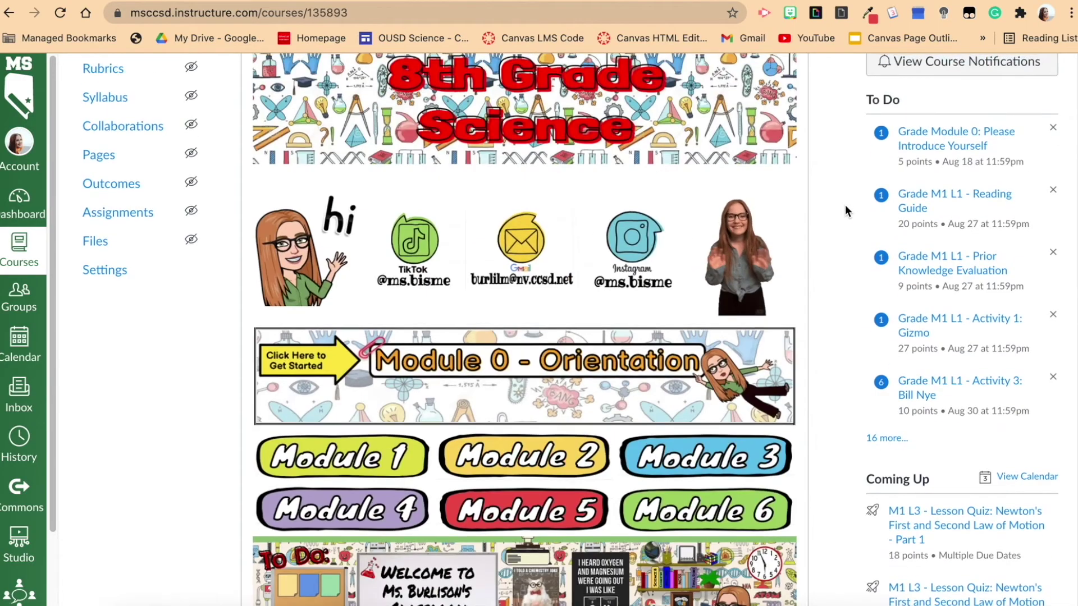
{"action": "scroll", "coordinate": [846, 209], "scroll_direction": "up", "scroll_amount": 3}
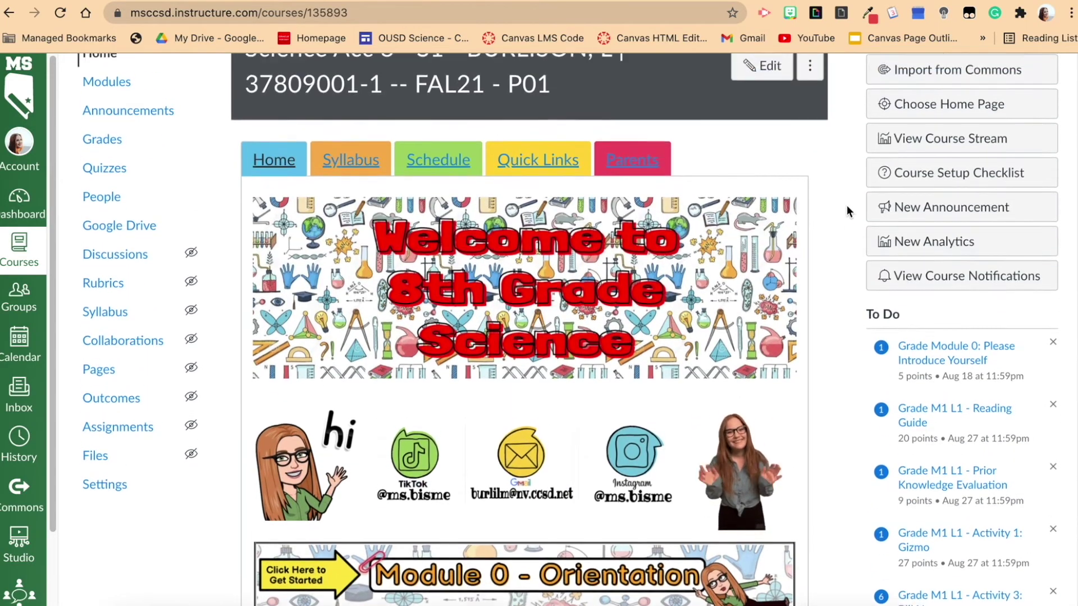
{"action": "scroll", "coordinate": [848, 211], "scroll_direction": "up", "scroll_amount": 1}
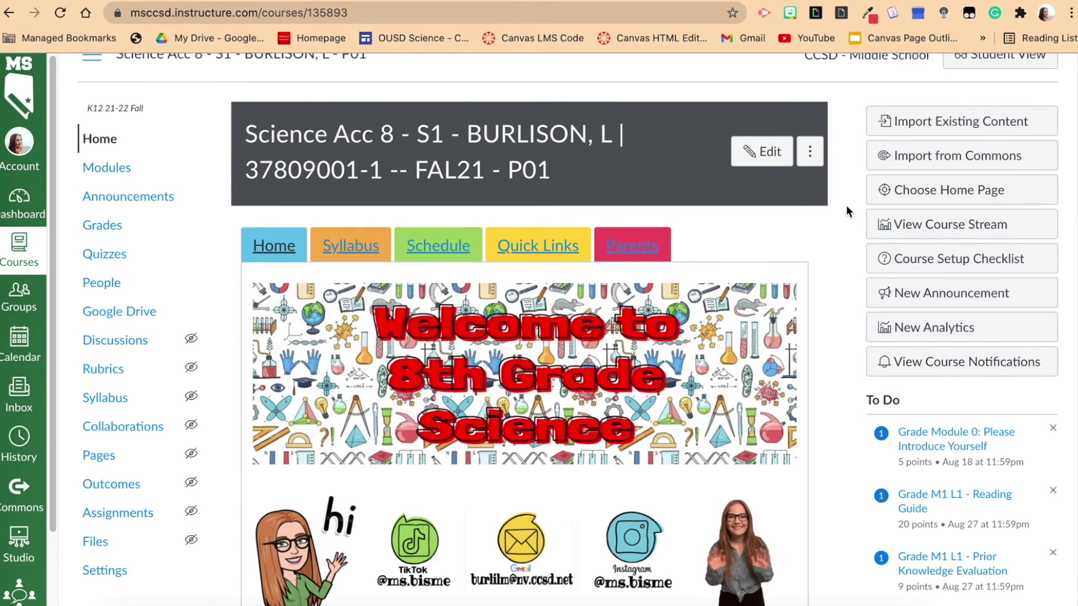
{"action": "scroll", "coordinate": [847, 211], "scroll_direction": "up", "scroll_amount": 1}
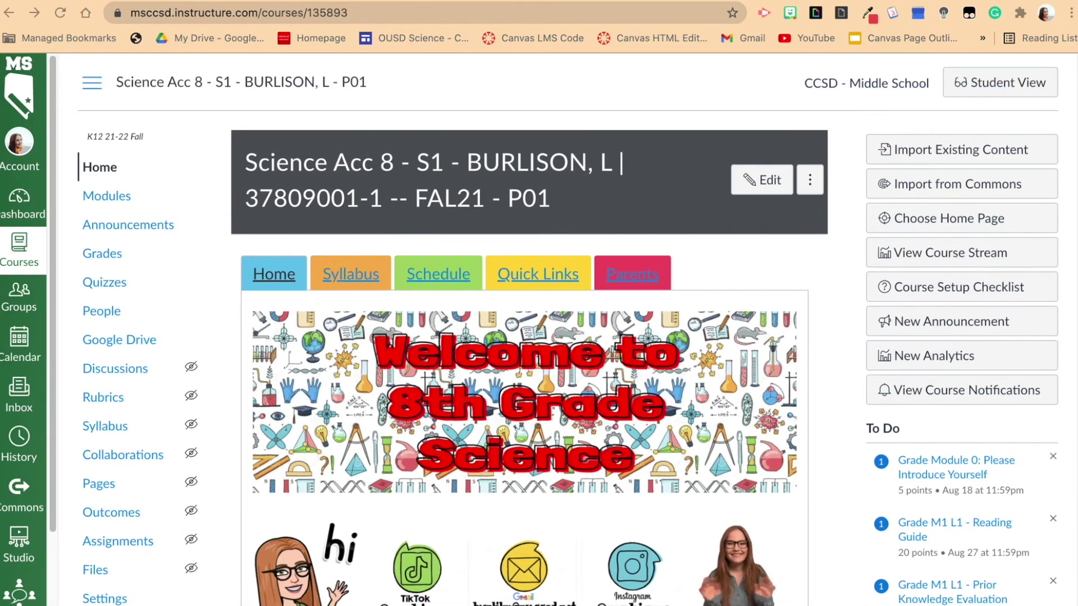
Bring up the course home page choices and point out the Pages Front Page option
{"action": "left_click", "coordinate": [948, 224]}
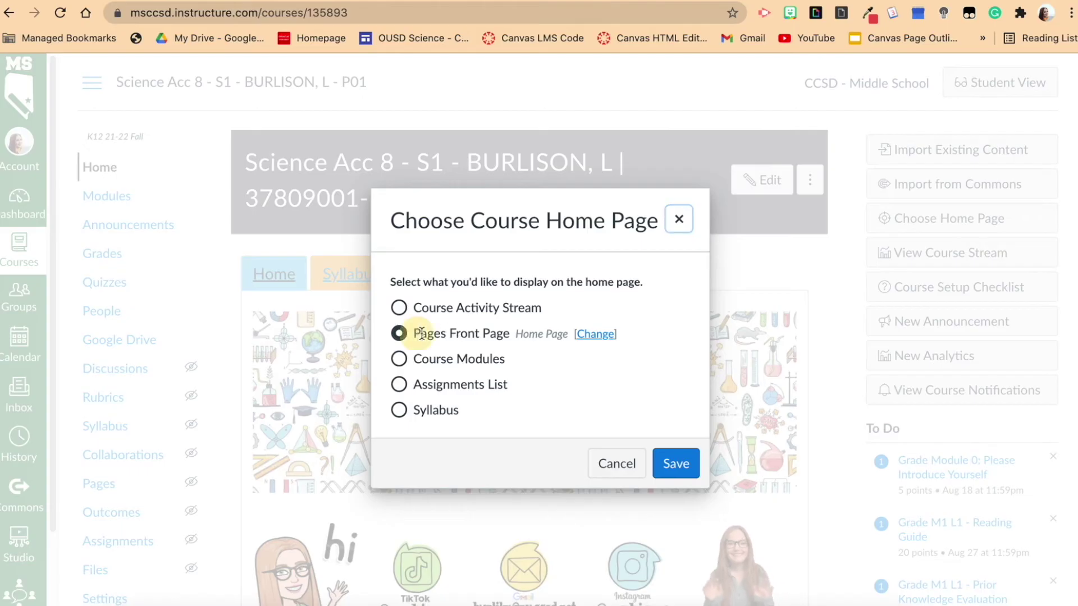
{"action": "left_click_drag", "start_coordinate": [422, 334], "coordinate": [498, 331]}
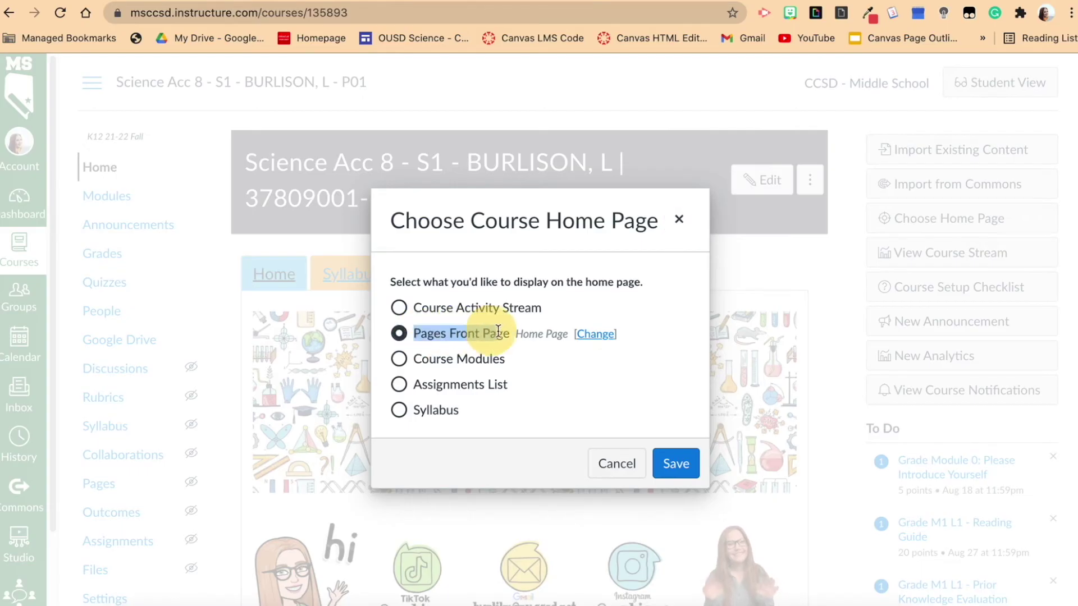
{"action": "left_click", "coordinate": [553, 379]}
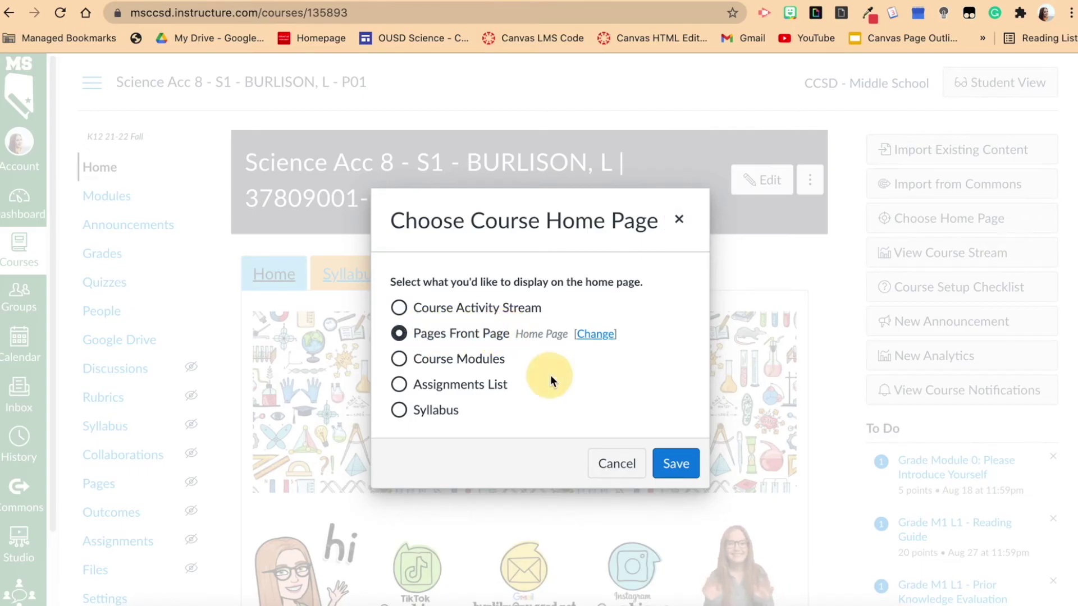
{"action": "left_click", "coordinate": [400, 335]}
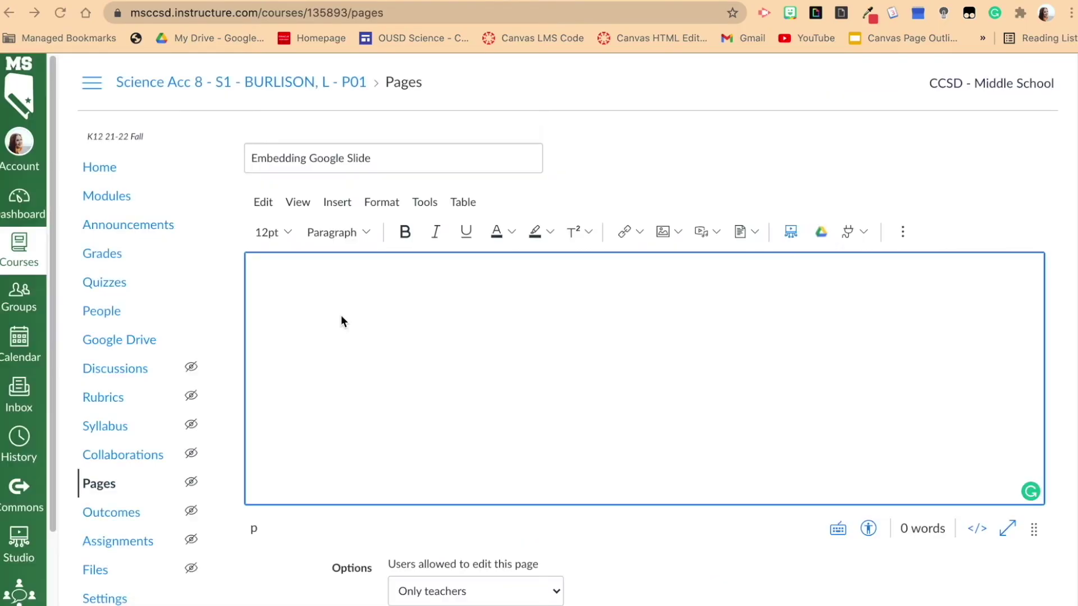
Embed the Calendar Google Slides file from Google Drive in the body of the Embedding Google Slide page
{"action": "left_click", "coordinate": [340, 313]}
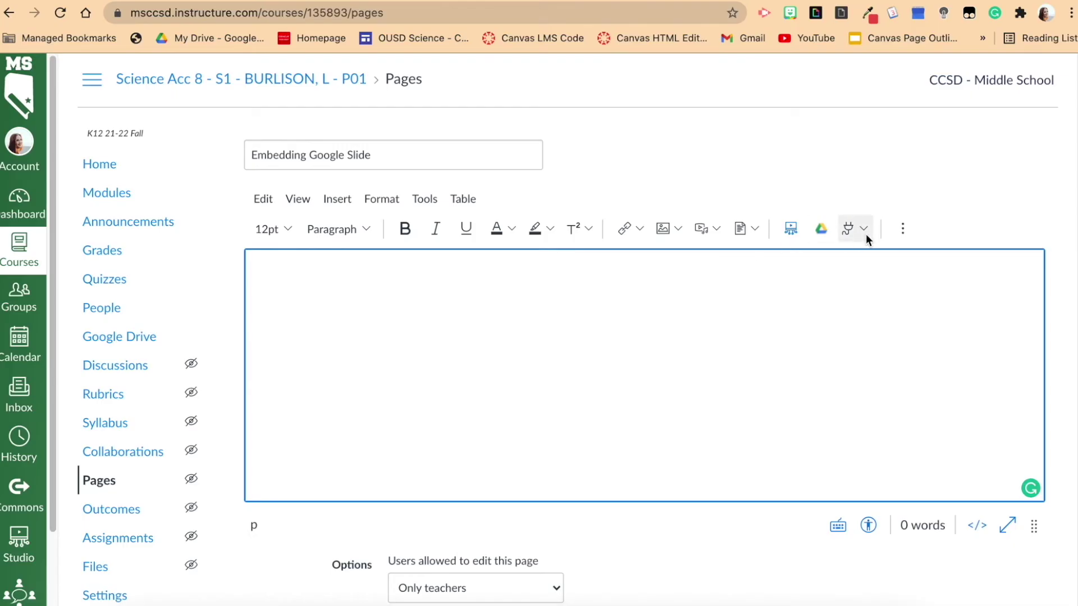
{"action": "left_click", "coordinate": [821, 230]}
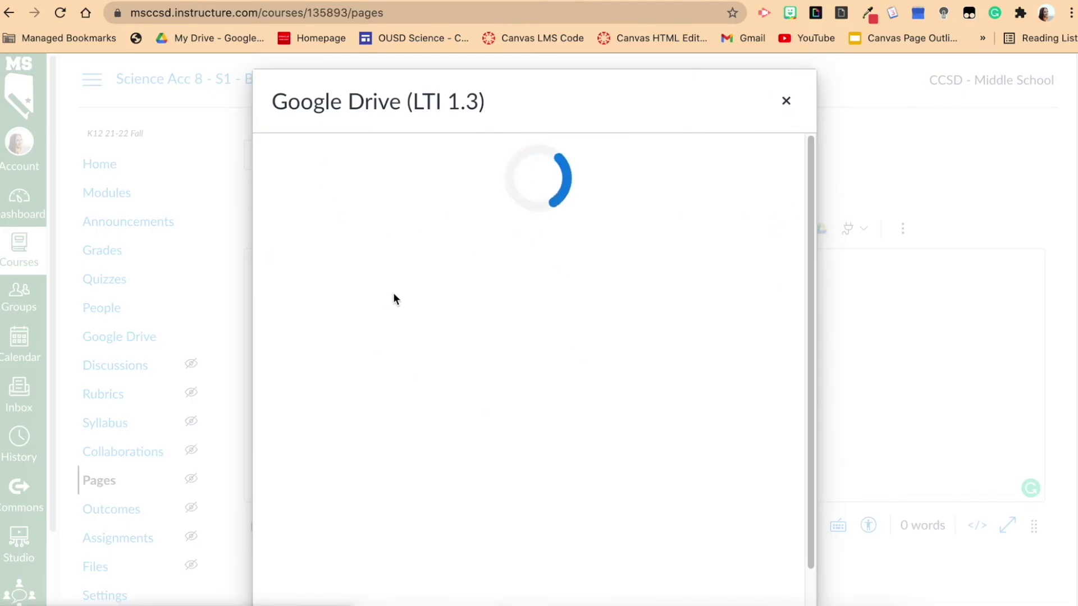
{"action": "left_click", "coordinate": [618, 409]}
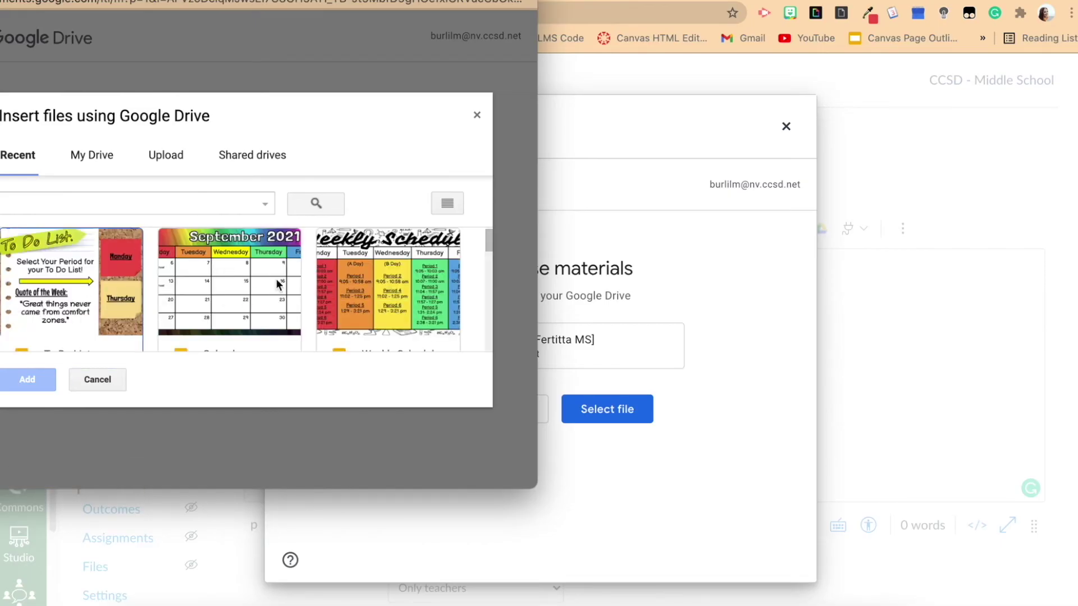
{"action": "left_click", "coordinate": [251, 274]}
{"action": "left_click", "coordinate": [44, 383]}
{"action": "left_click", "coordinate": [371, 292]}
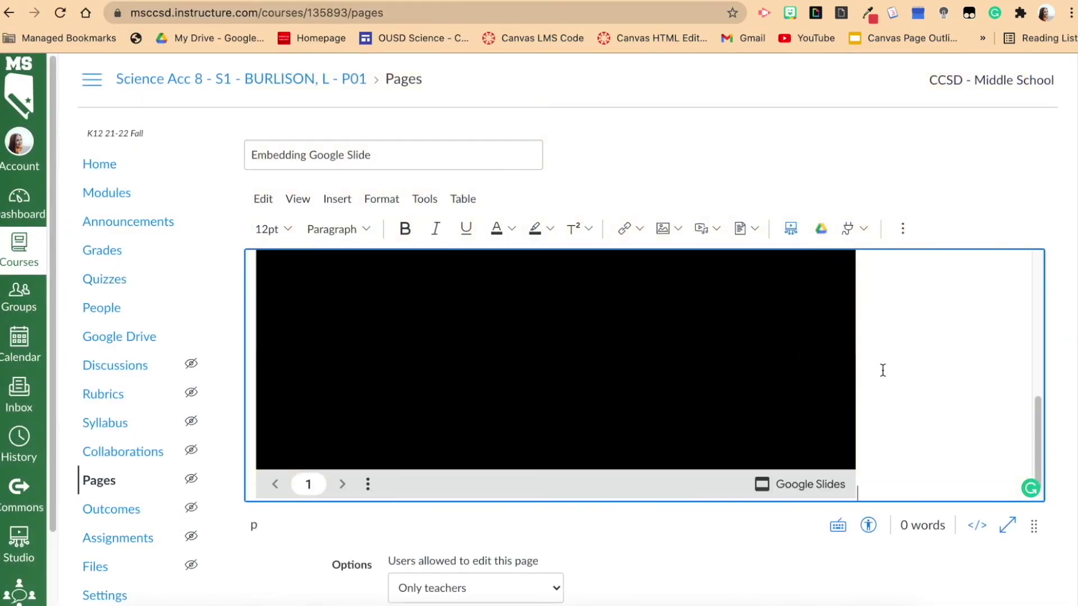
Set the embedded calendar's iframe width to 100% in the page's HTML and check the slide in the rich text view
{"action": "scroll", "coordinate": [883, 370], "scroll_direction": "up", "scroll_amount": 5}
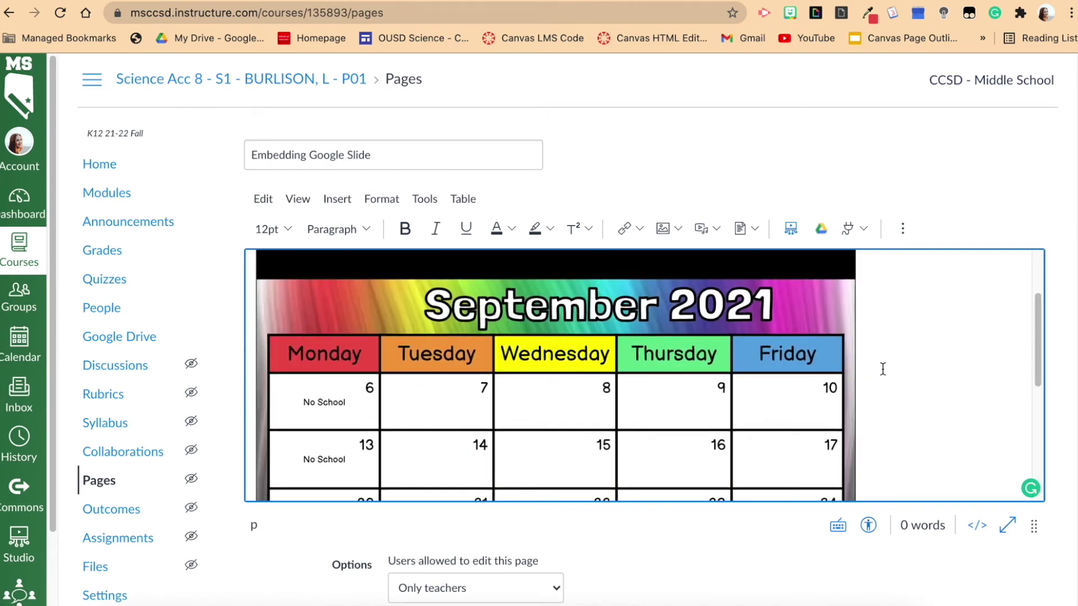
{"action": "scroll", "coordinate": [882, 369], "scroll_direction": "down", "scroll_amount": 5}
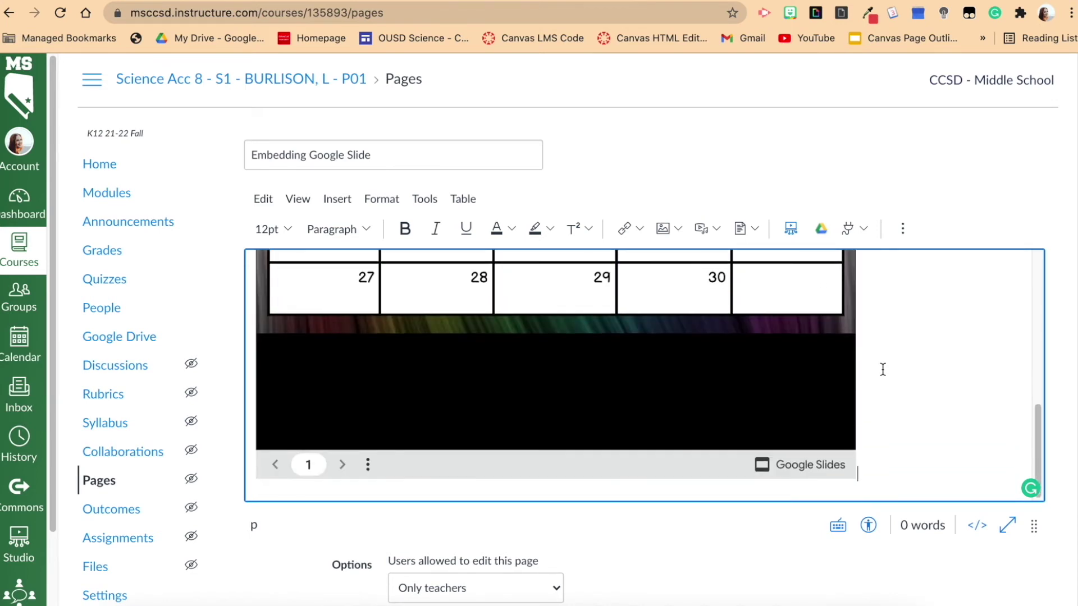
{"action": "scroll", "coordinate": [950, 365], "scroll_direction": "up", "scroll_amount": 5}
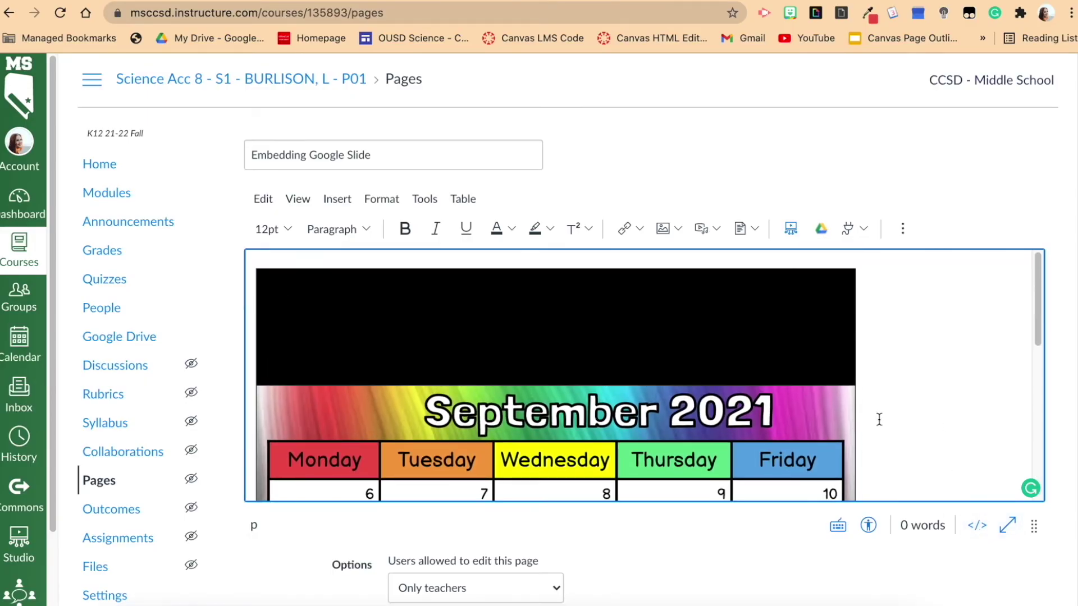
{"action": "scroll", "coordinate": [878, 418], "scroll_direction": "down", "scroll_amount": 3}
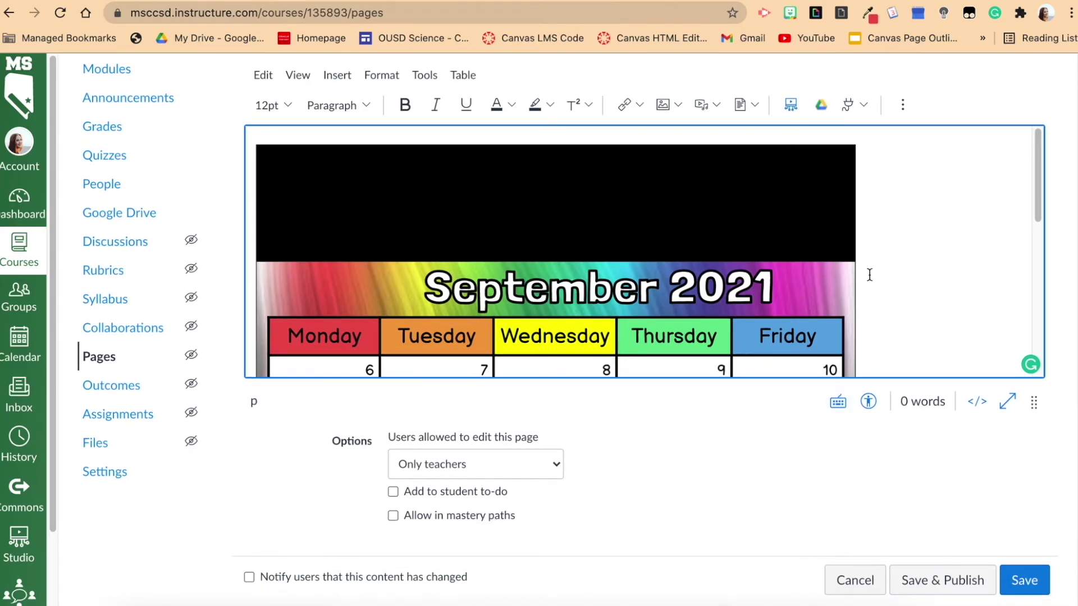
{"action": "scroll", "coordinate": [870, 275], "scroll_direction": "up", "scroll_amount": 3}
{"action": "scroll", "coordinate": [951, 356], "scroll_direction": "down", "scroll_amount": 8}
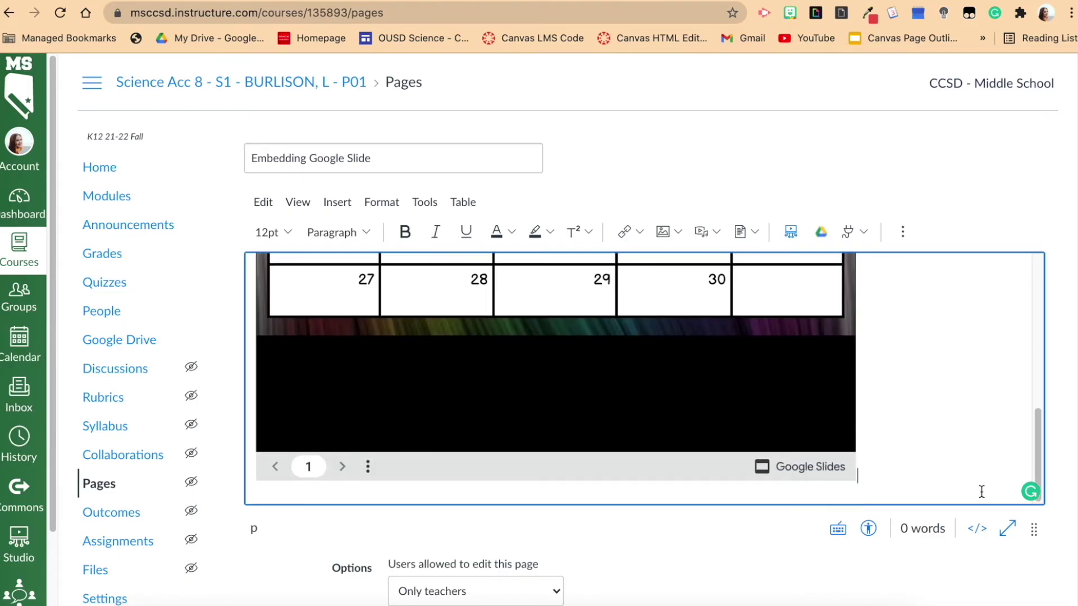
{"action": "left_click", "coordinate": [977, 530]}
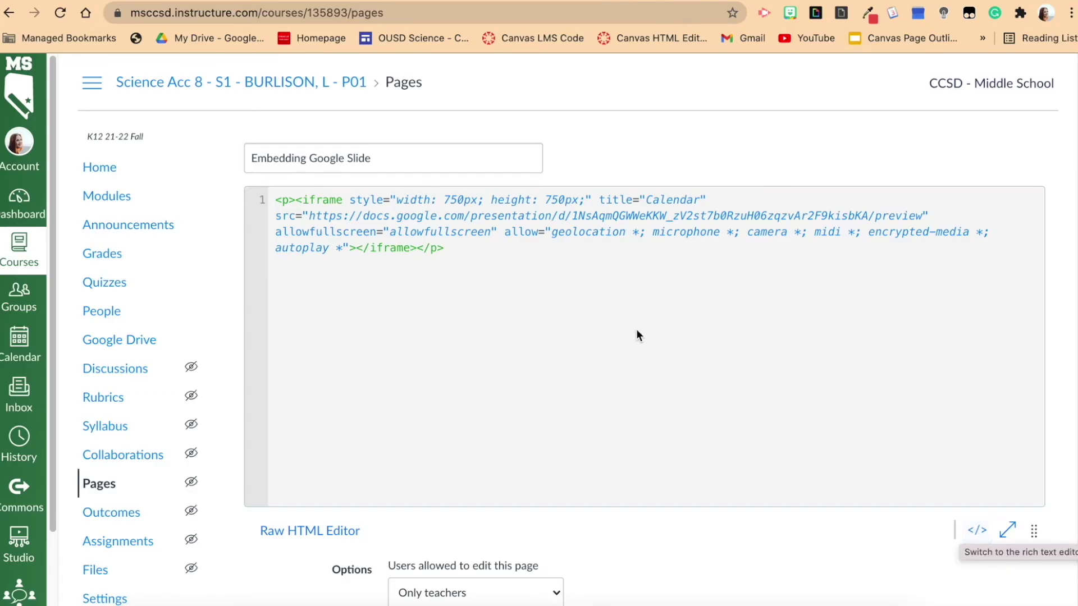
{"action": "double_click", "coordinate": [456, 200]}
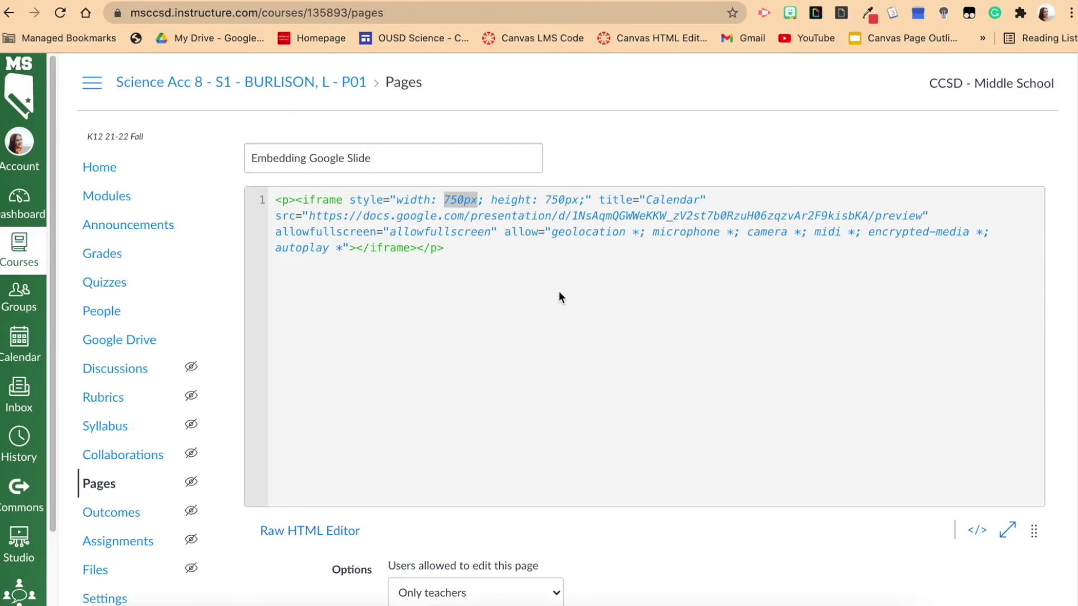
{"action": "type", "text": "100%"}
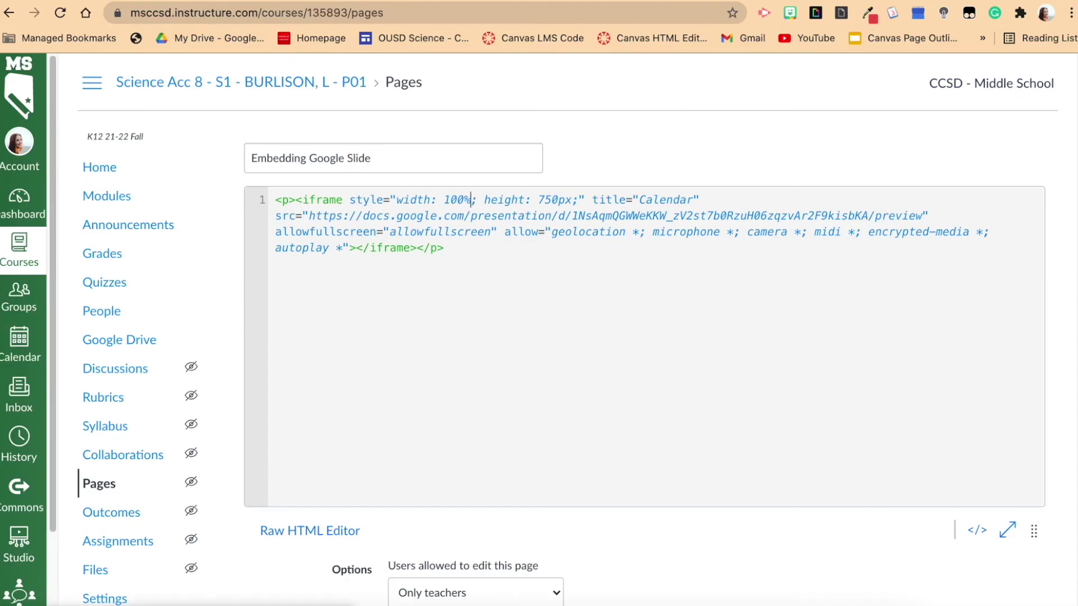
{"action": "double_click", "coordinate": [548, 200]}
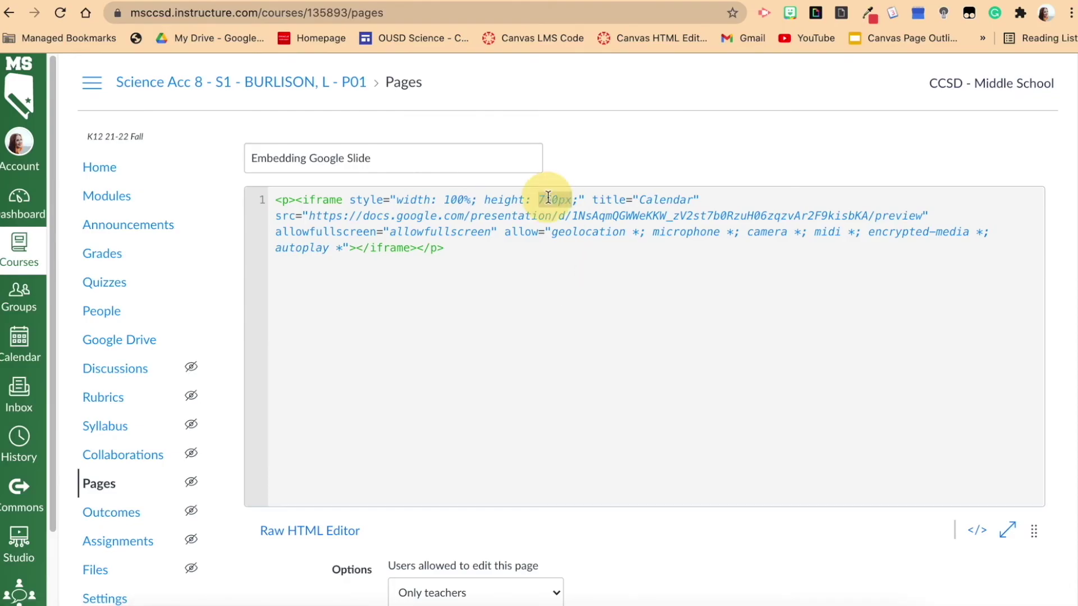
{"action": "left_click", "coordinate": [977, 530]}
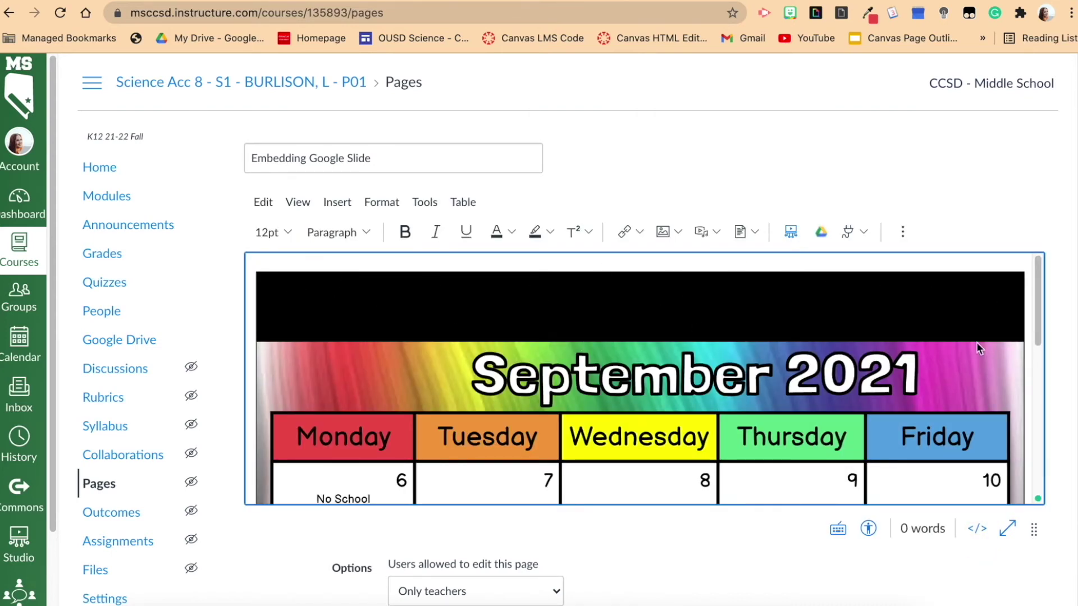
{"action": "left_click_drag", "start_coordinate": [1037, 286], "coordinate": [1051, 260]}
Reduce the calendar iframe's height to 650px in the HTML and check it in the rich text view
{"action": "left_click", "coordinate": [976, 528]}
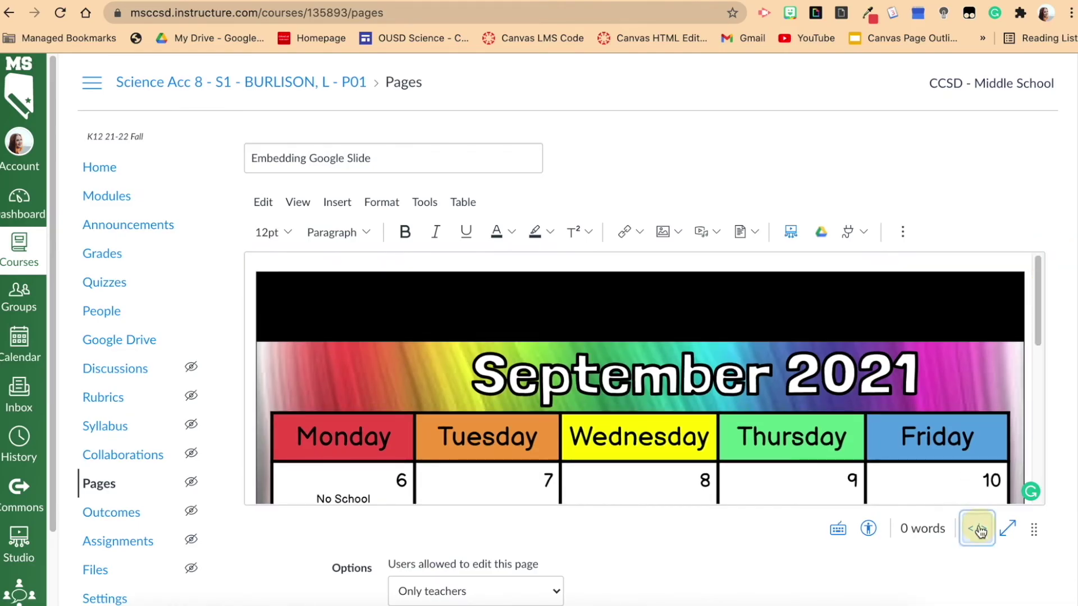
{"action": "left_click", "coordinate": [548, 201]}
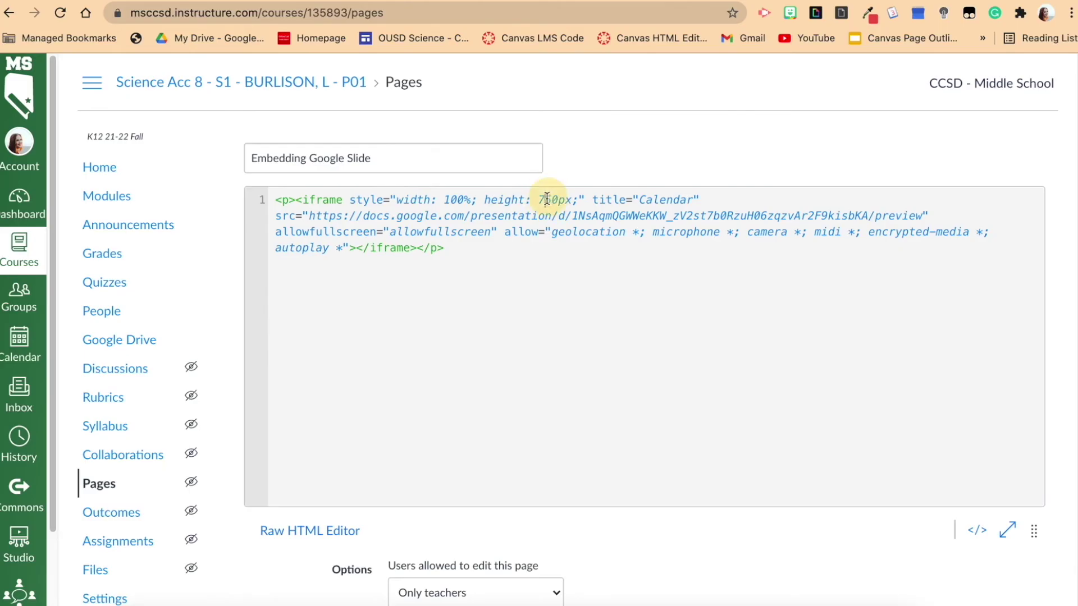
{"action": "key", "text": "BackSpace"}
{"action": "type", "text": "6"}
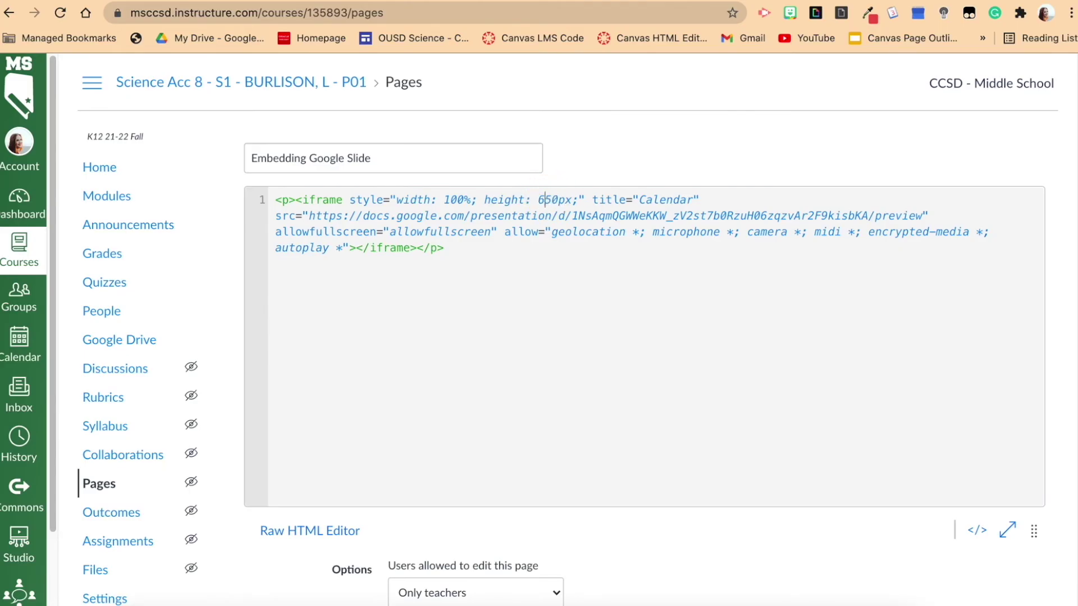
{"action": "left_click", "coordinate": [977, 530]}
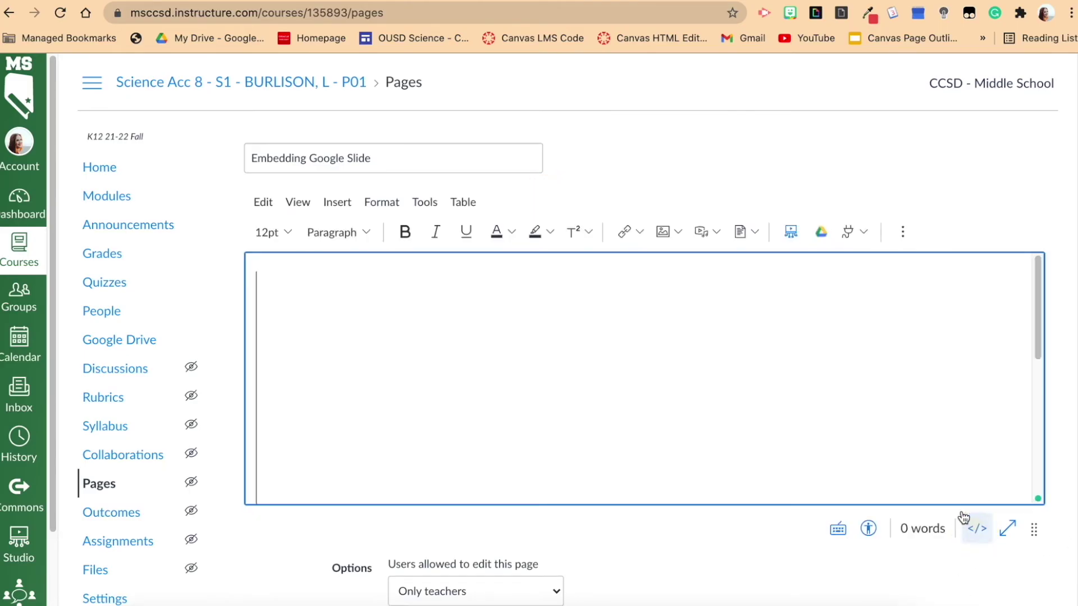
{"action": "left_click_drag", "start_coordinate": [1039, 343], "coordinate": [1009, 296]}
Set the calendar iframe's height to 620px in the HTML and inspect the black bars around the slide
{"action": "left_click", "coordinate": [976, 530]}
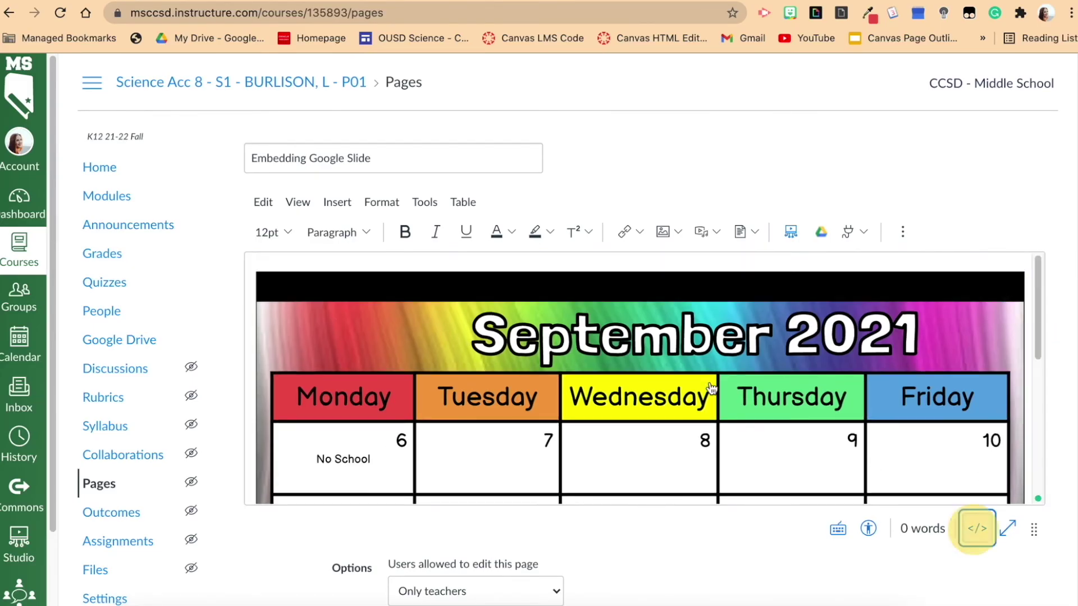
{"action": "left_click", "coordinate": [547, 201]}
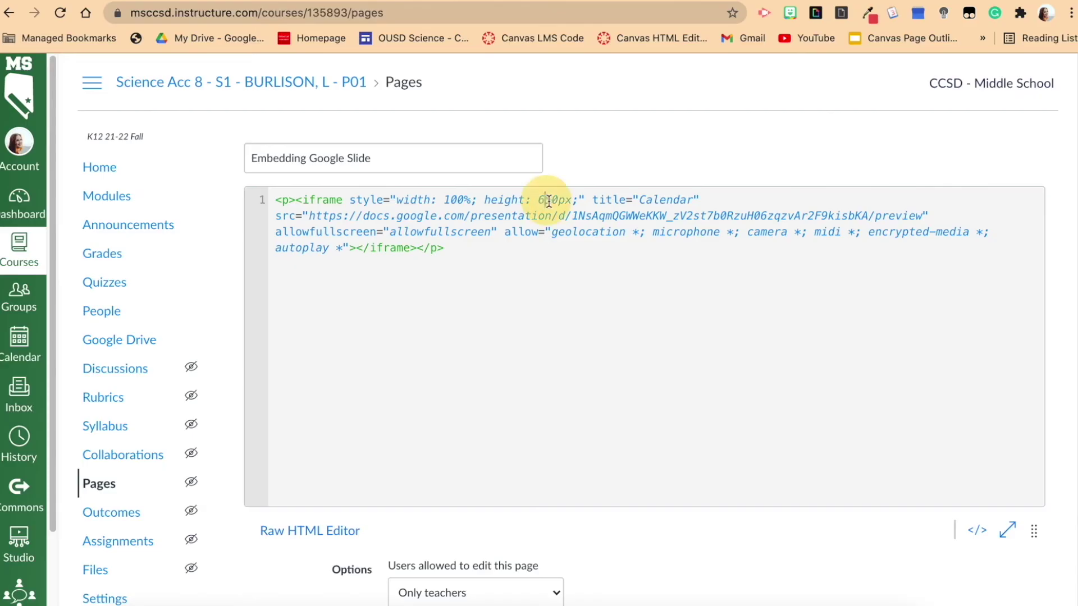
{"action": "key", "text": "BackSpace"}
{"action": "type", "text": "2"}
{"action": "left_click", "coordinate": [977, 530]}
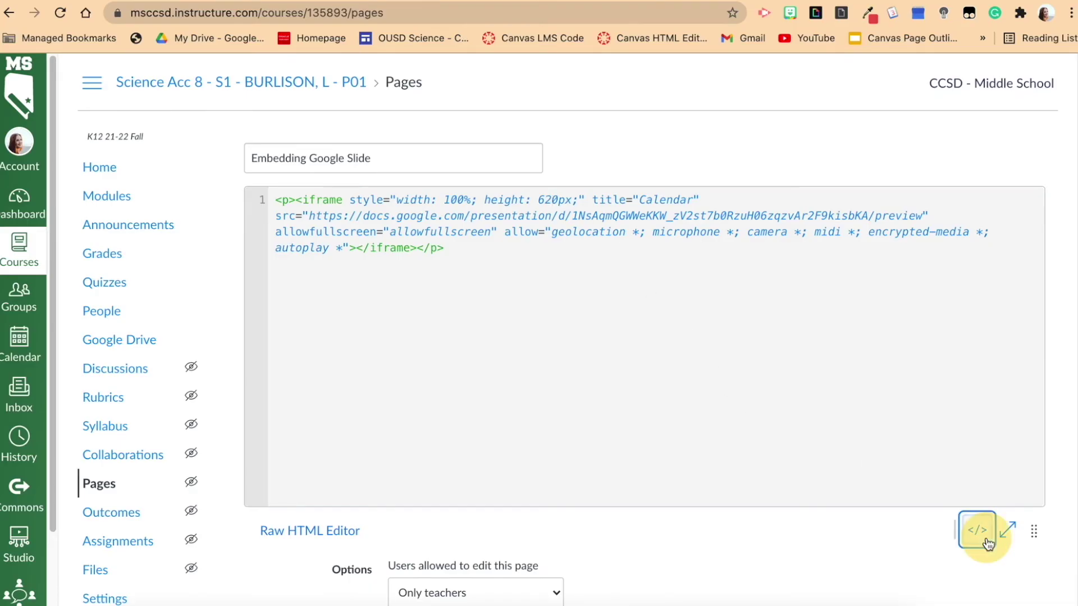
{"action": "left_click_drag", "start_coordinate": [1034, 284], "coordinate": [1031, 514]}
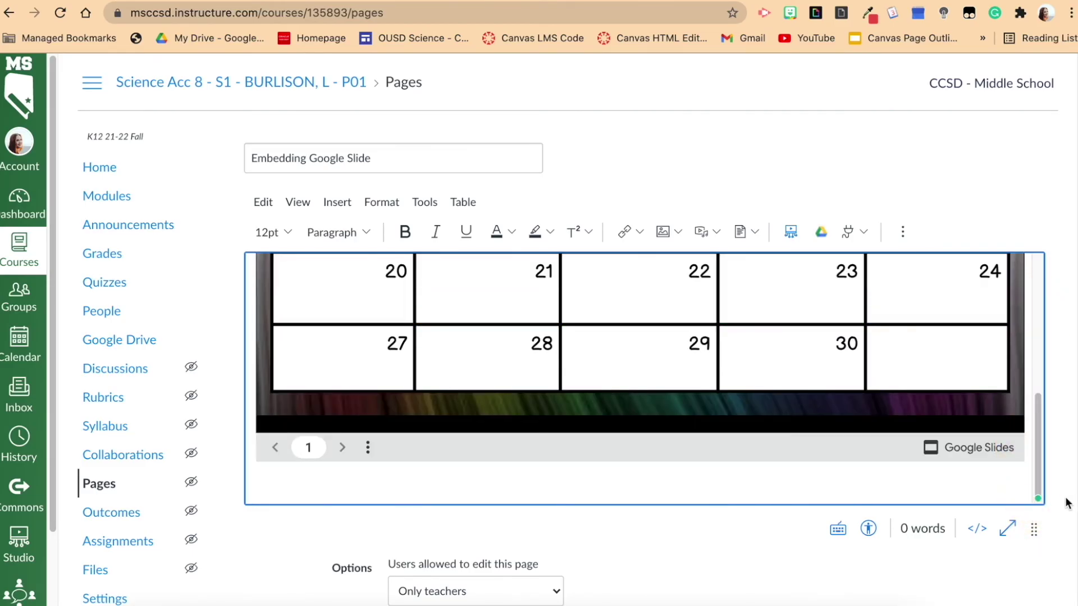
Save the Embedding Google Slide page and view the embedded calendar on it
{"action": "scroll", "coordinate": [646, 364], "scroll_direction": "down", "scroll_amount": 2}
{"action": "left_click", "coordinate": [1021, 581]}
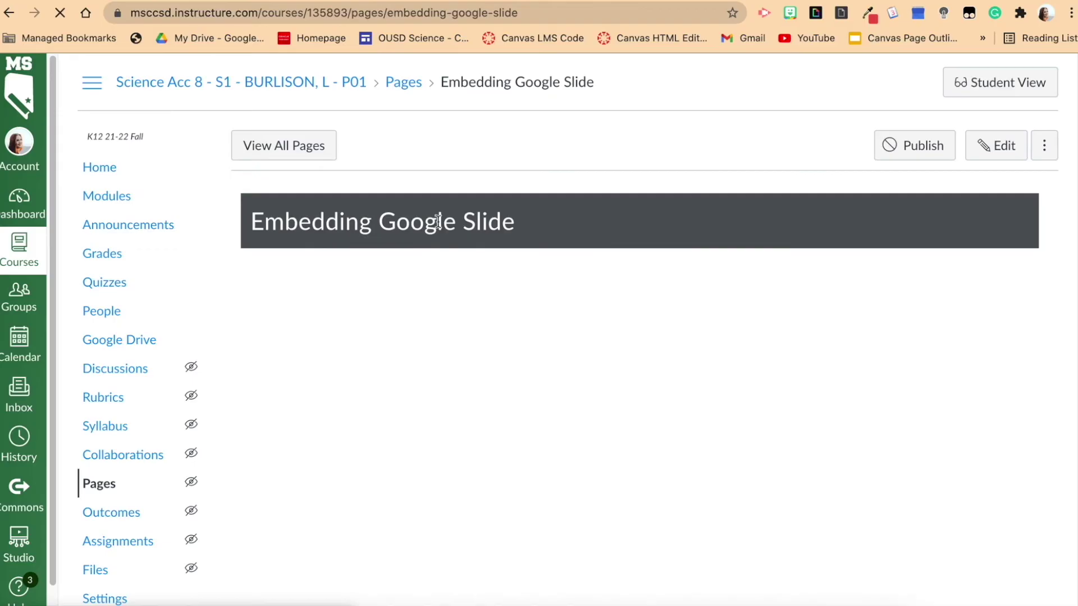
{"action": "scroll", "coordinate": [1059, 236], "scroll_direction": "down", "scroll_amount": 5}
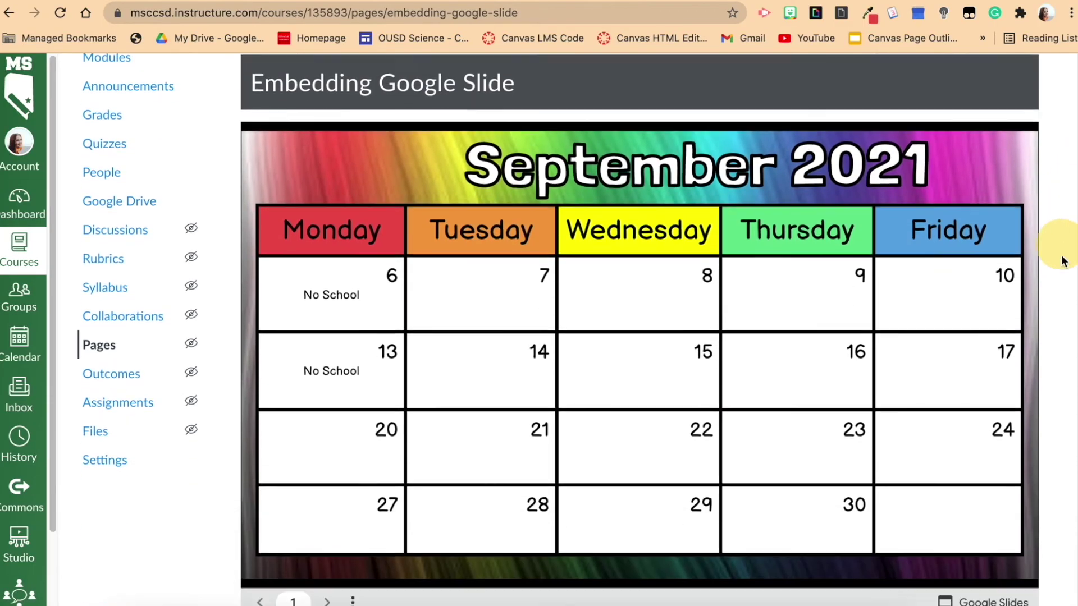